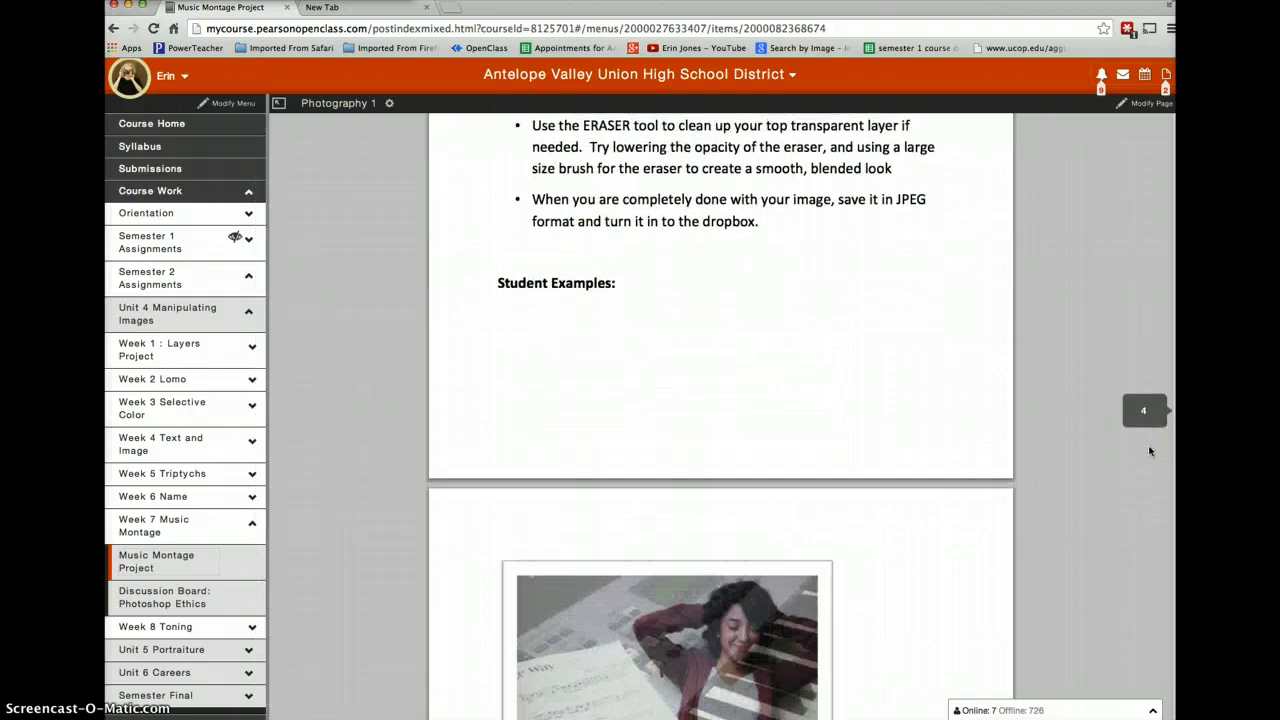
- Review the Pixlr.com and Photoshop directions and the guitar sample image in the Music Montage Project document
scroll(1149, 451, down, 5)
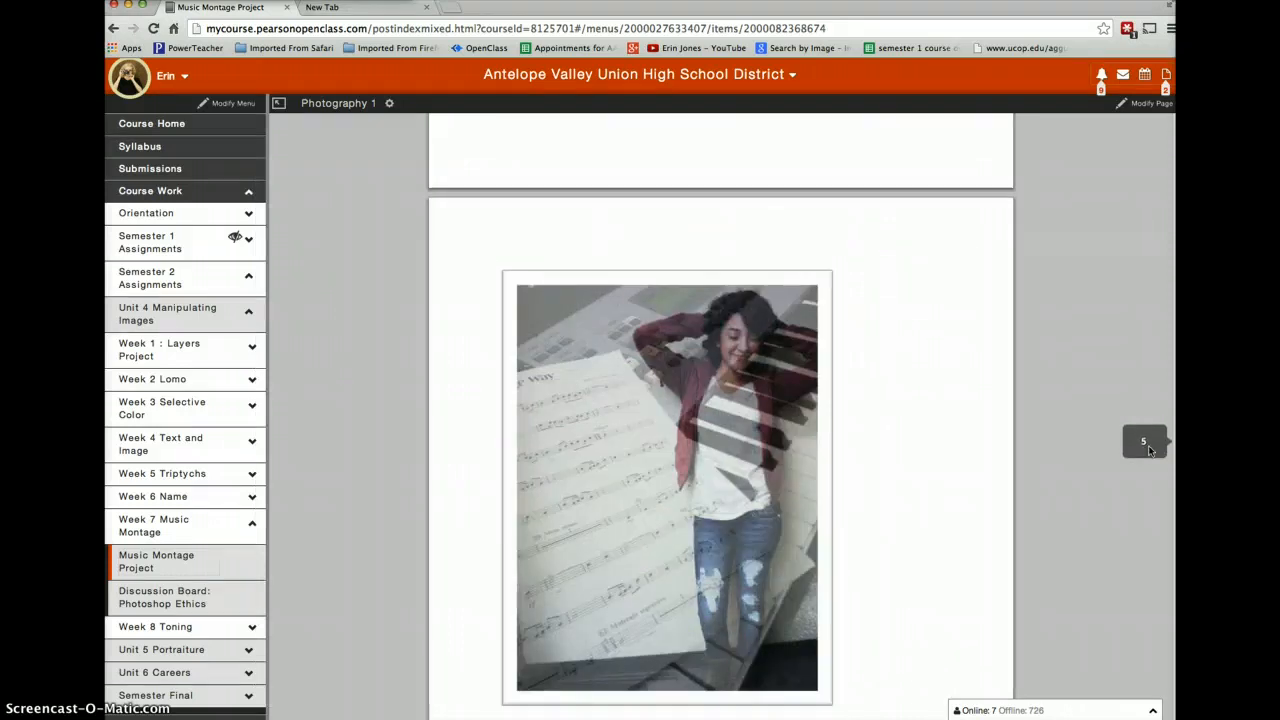
scroll(1148, 450, up, 4)
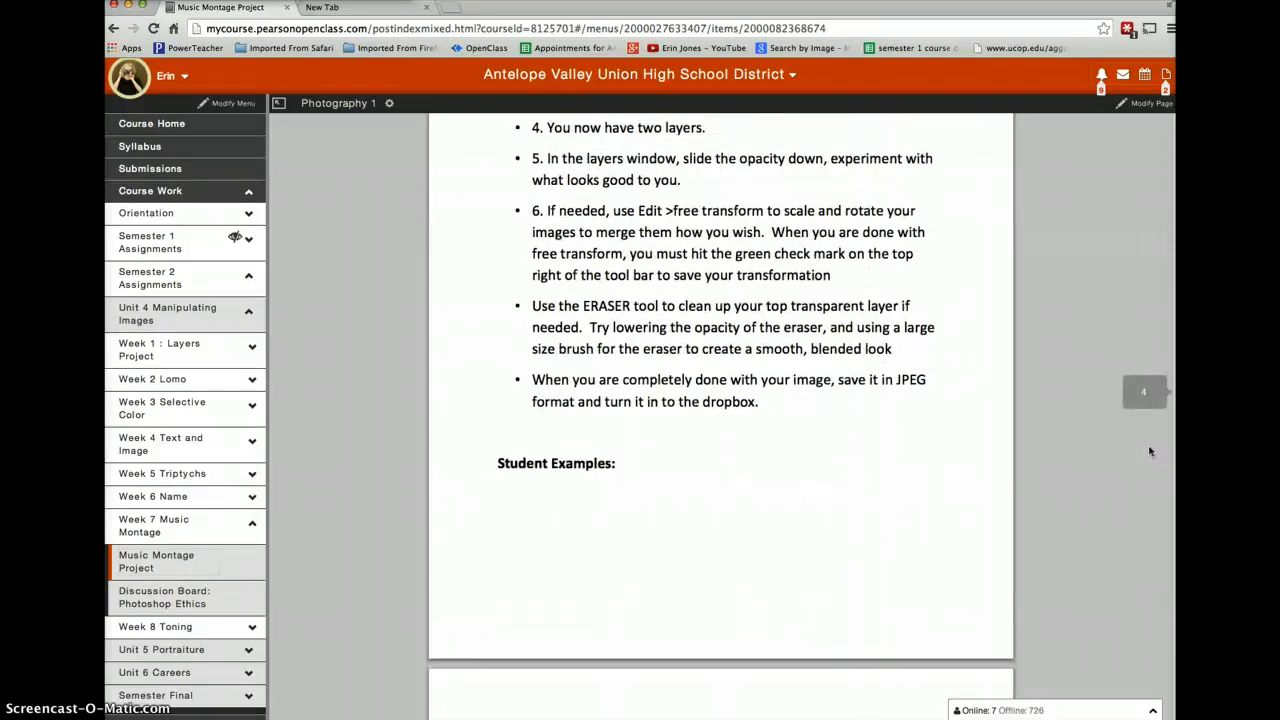
scroll(1148, 450, down, 3)
scroll(1149, 451, down, 3)
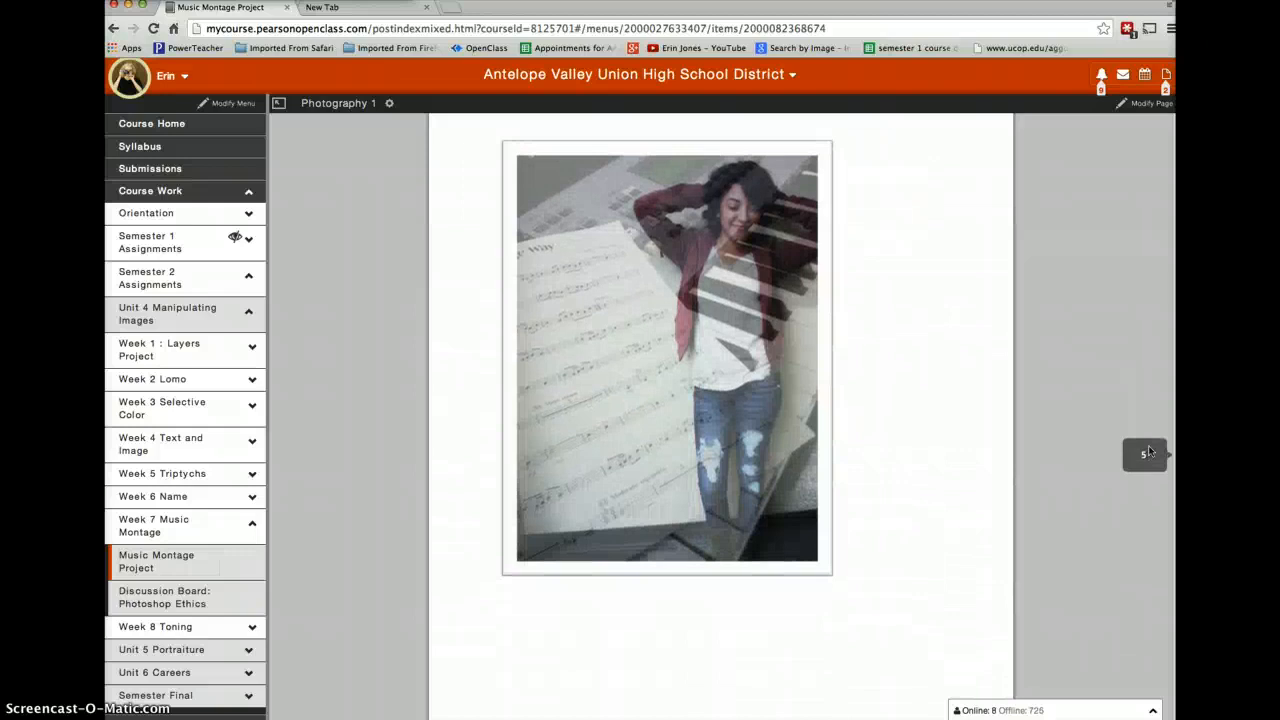
scroll(1148, 451, up, 1)
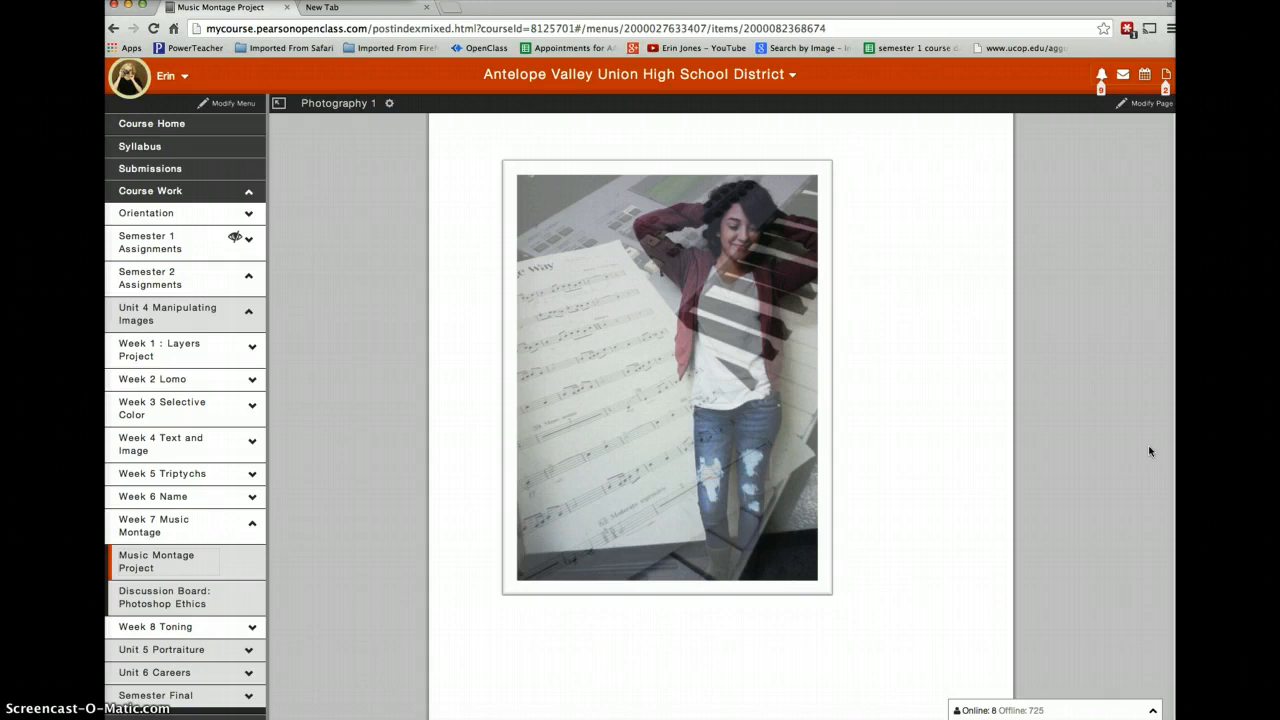
scroll(1148, 451, up, 15)
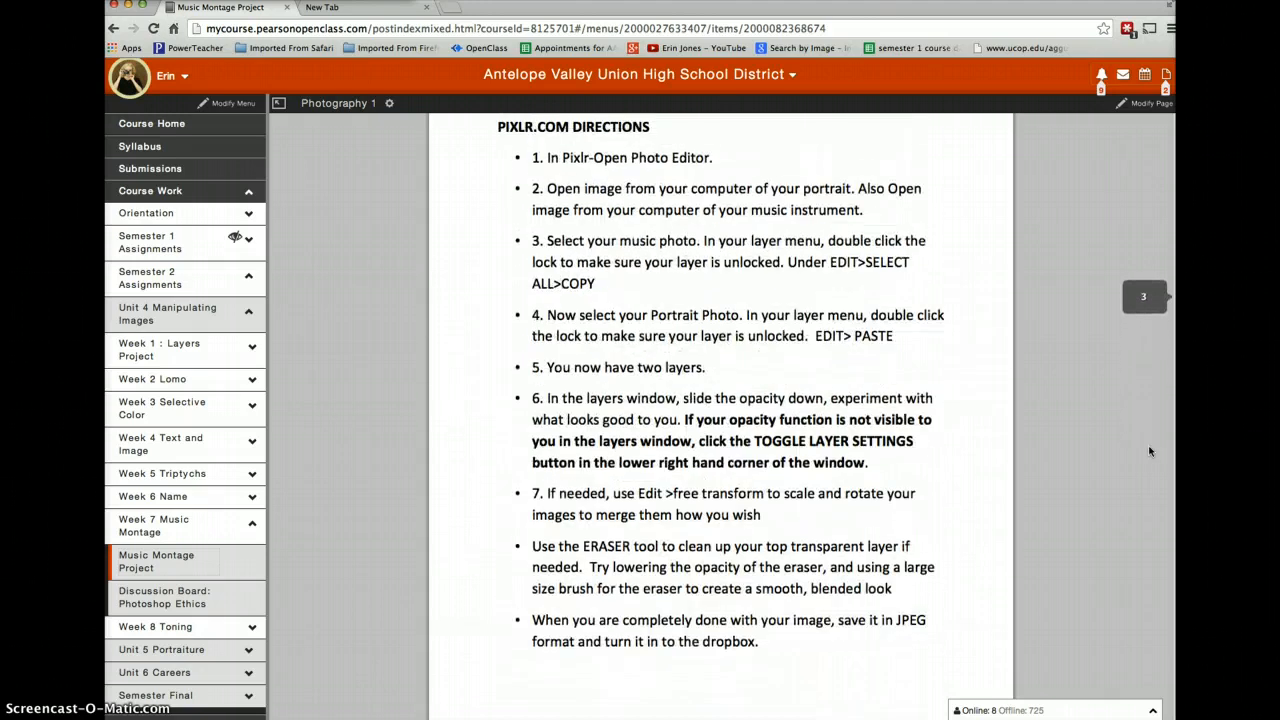
scroll(1149, 451, up, 4)
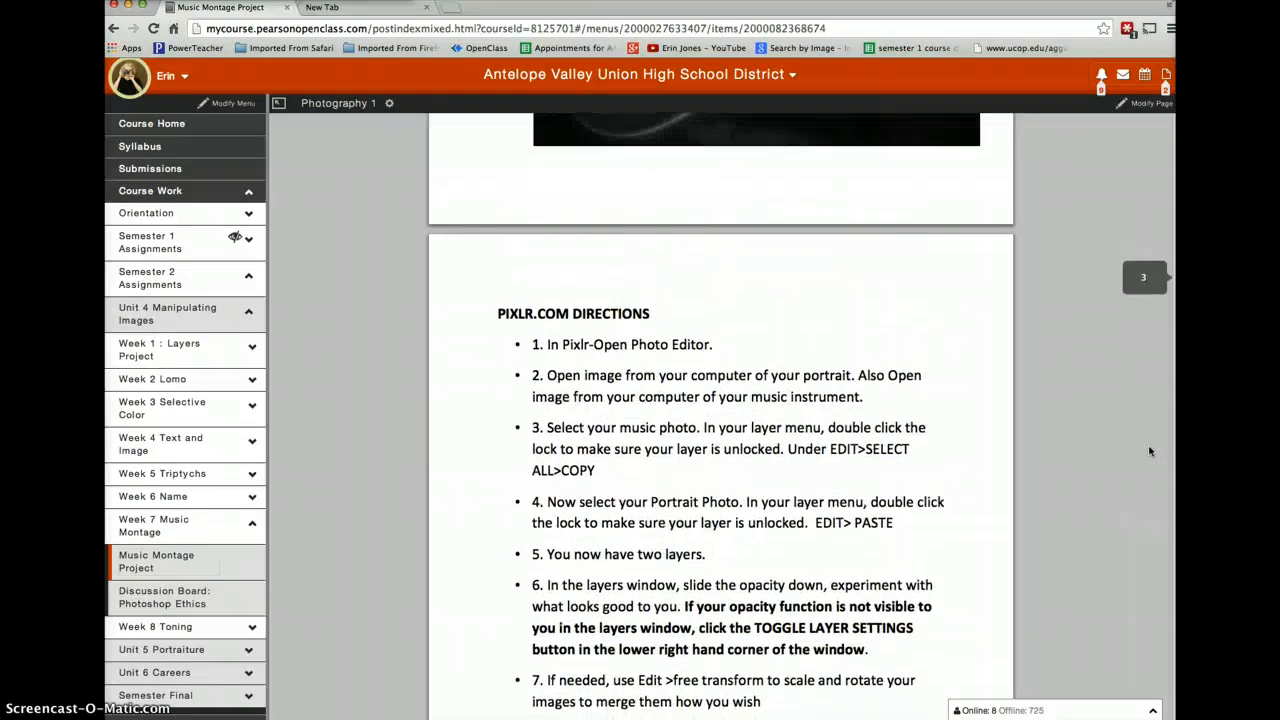
click(218, 594)
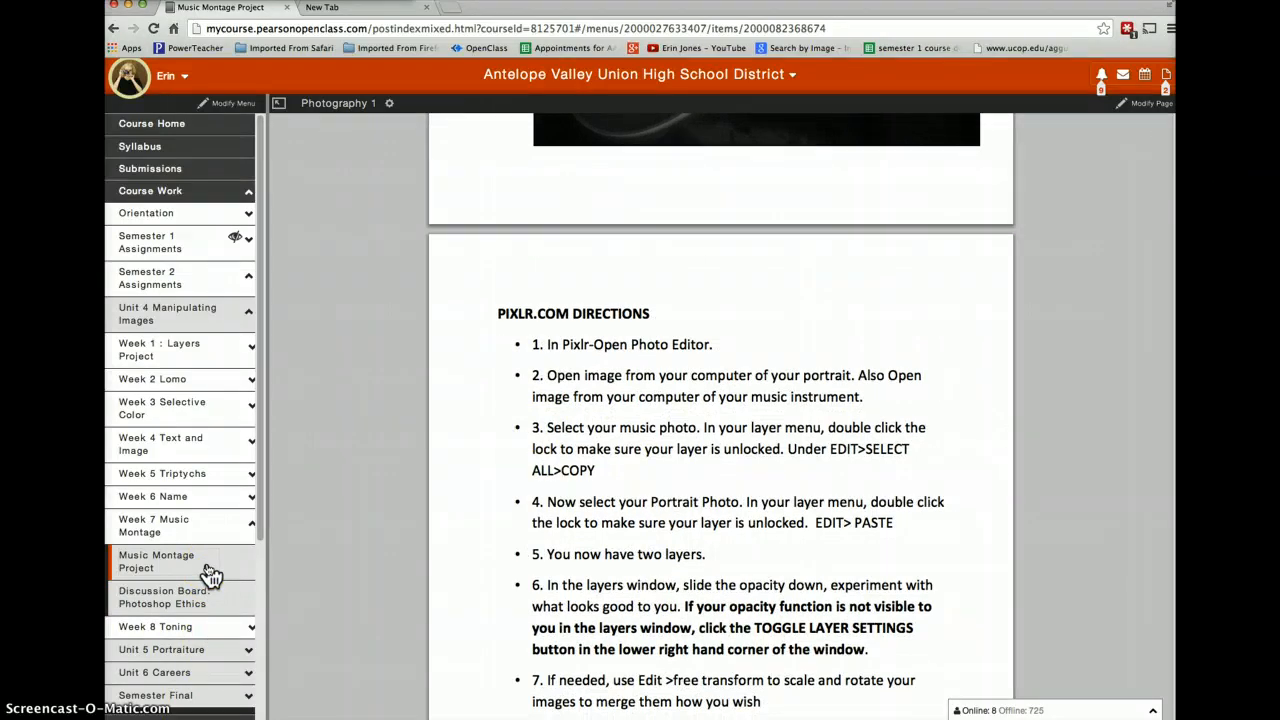
click(160, 572)
scroll(651, 473, up, 3)
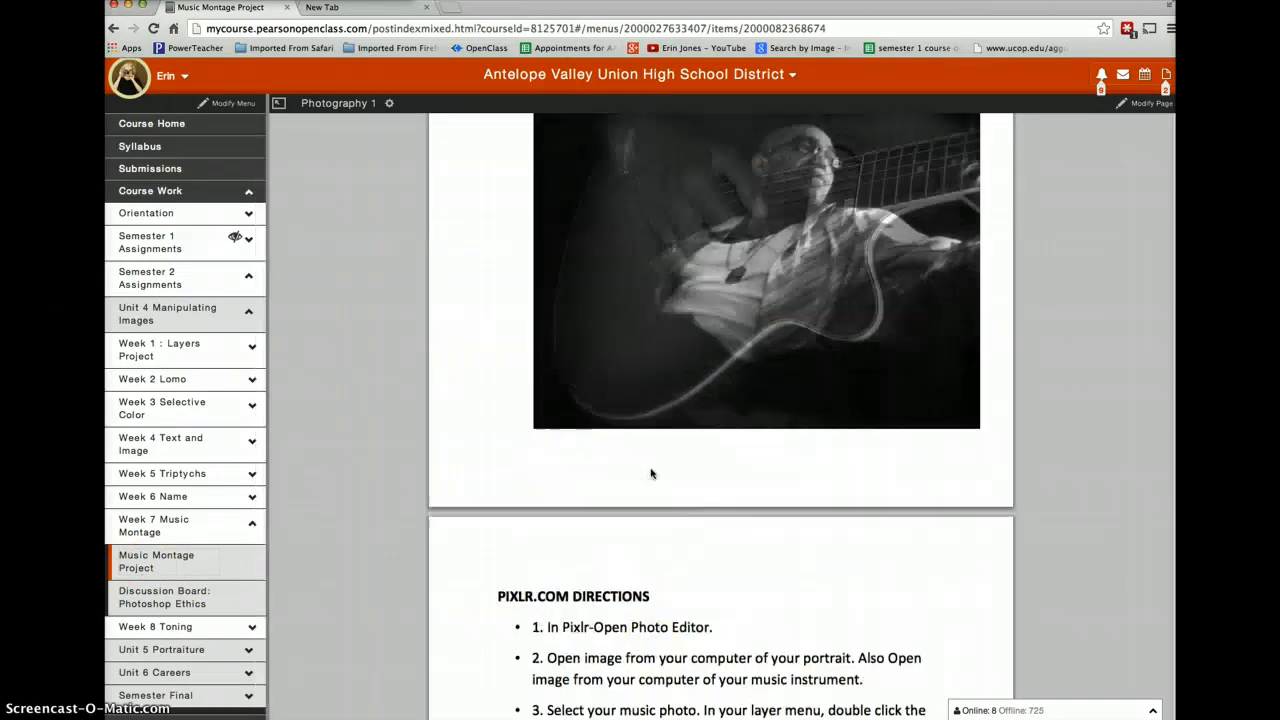
scroll(651, 473, down, 5)
scroll(651, 473, down, 12)
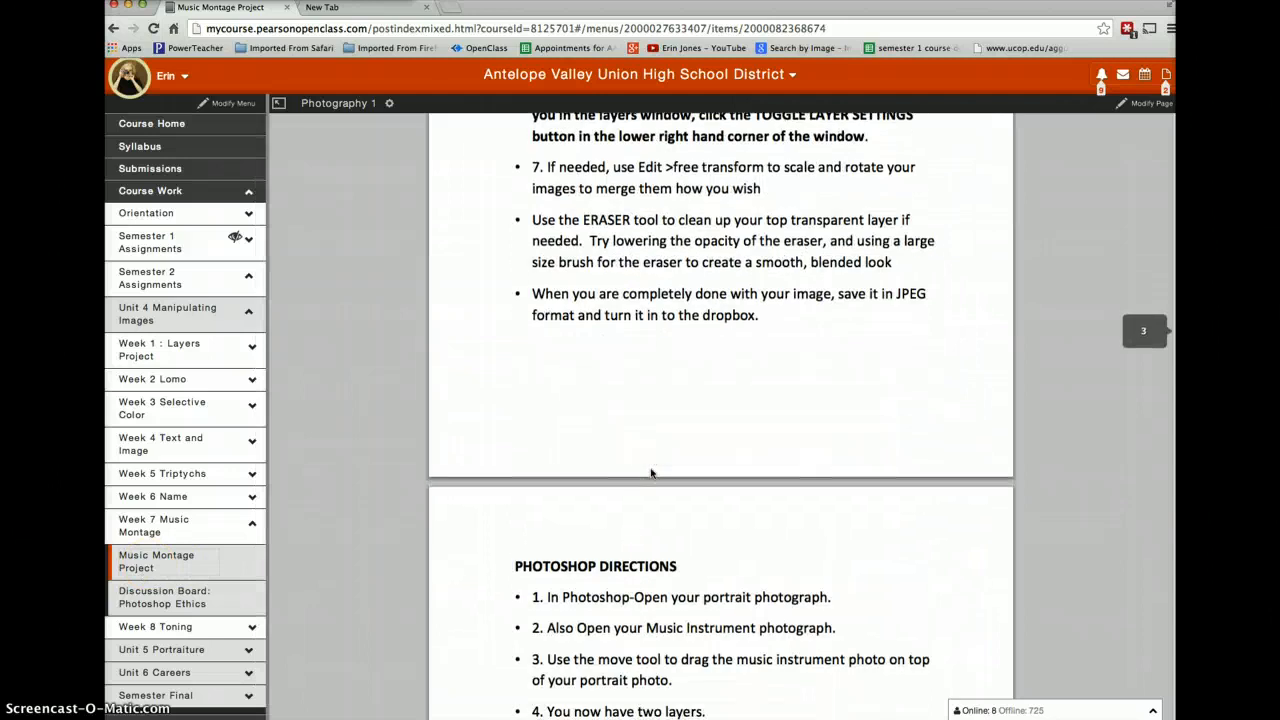
- Examine the student example montages at the end of the Music Montage Project document
scroll(651, 473, down, 5)
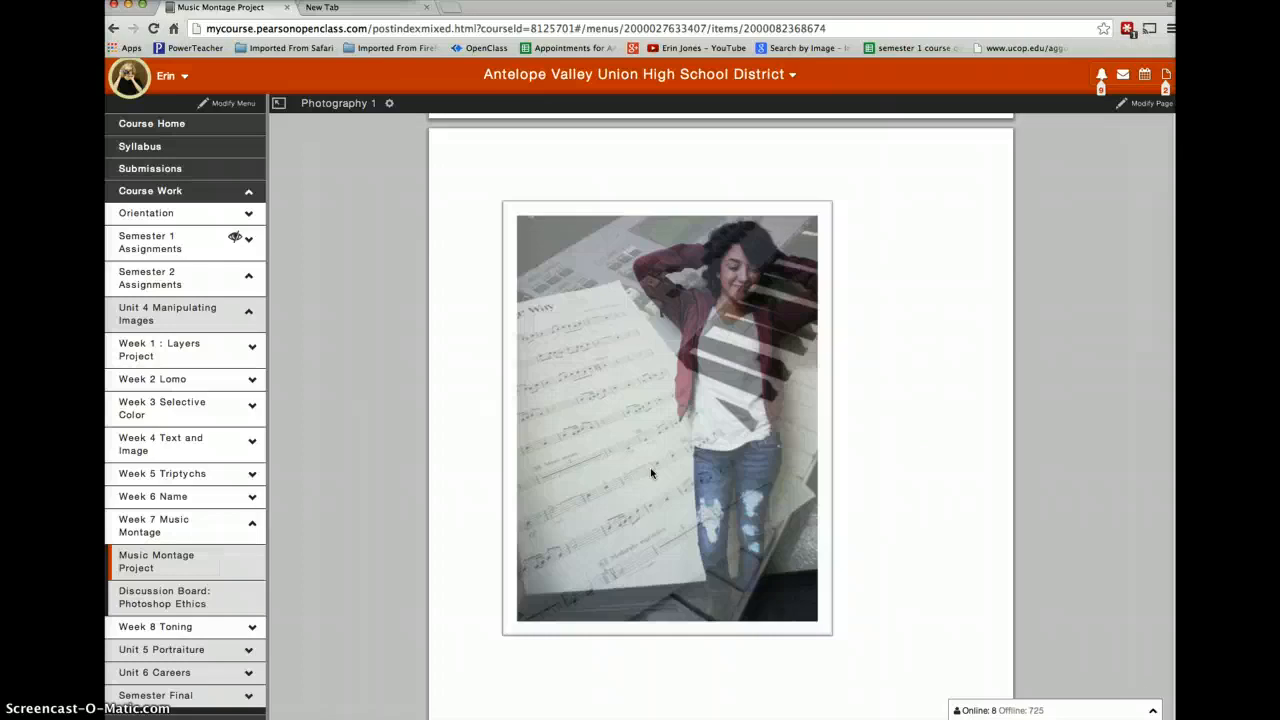
scroll(651, 473, down, 1)
scroll(651, 473, down, 8)
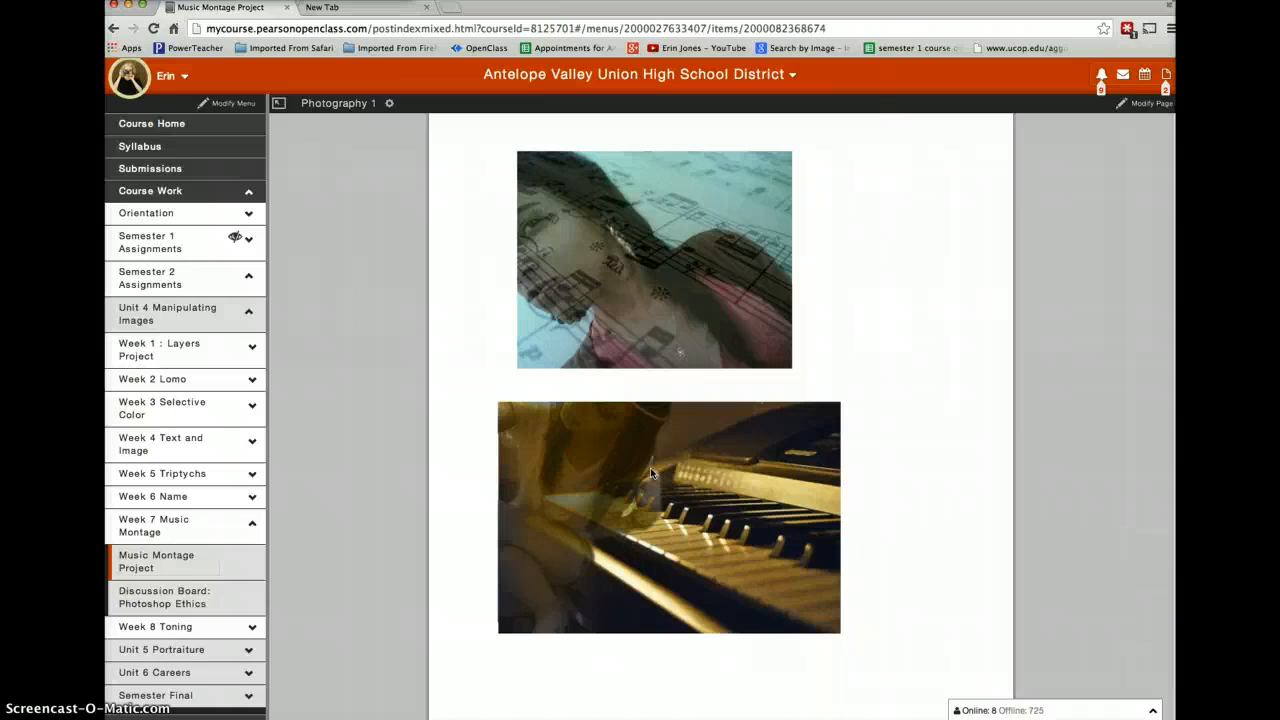
scroll(650, 467, down, 1)
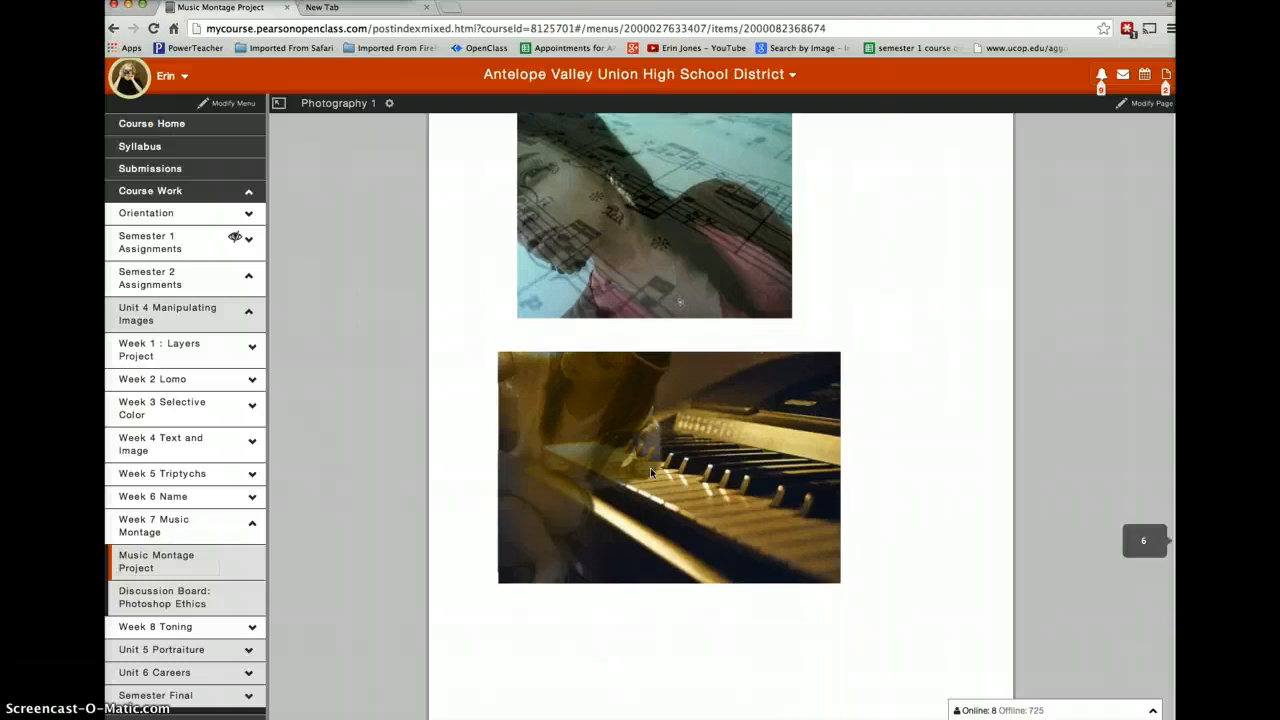
scroll(650, 467, up, 2)
click(656, 489)
scroll(656, 489, down, 10)
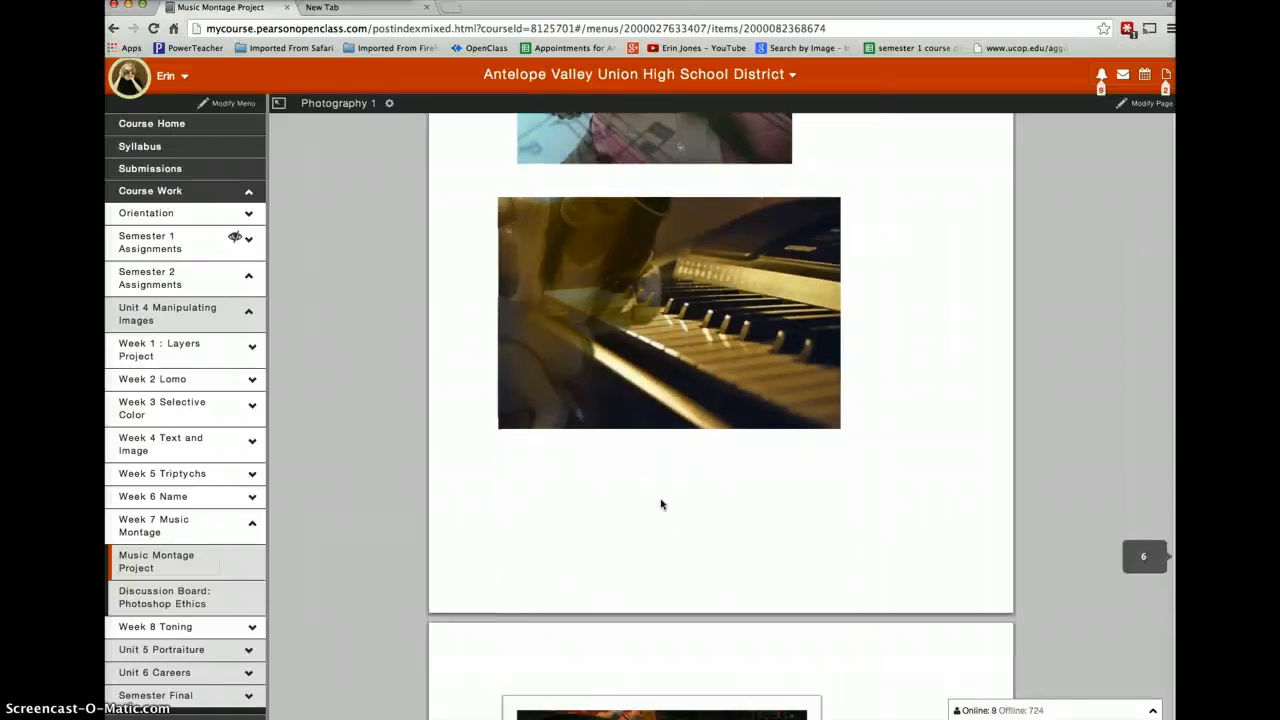
scroll(660, 498, down, 3)
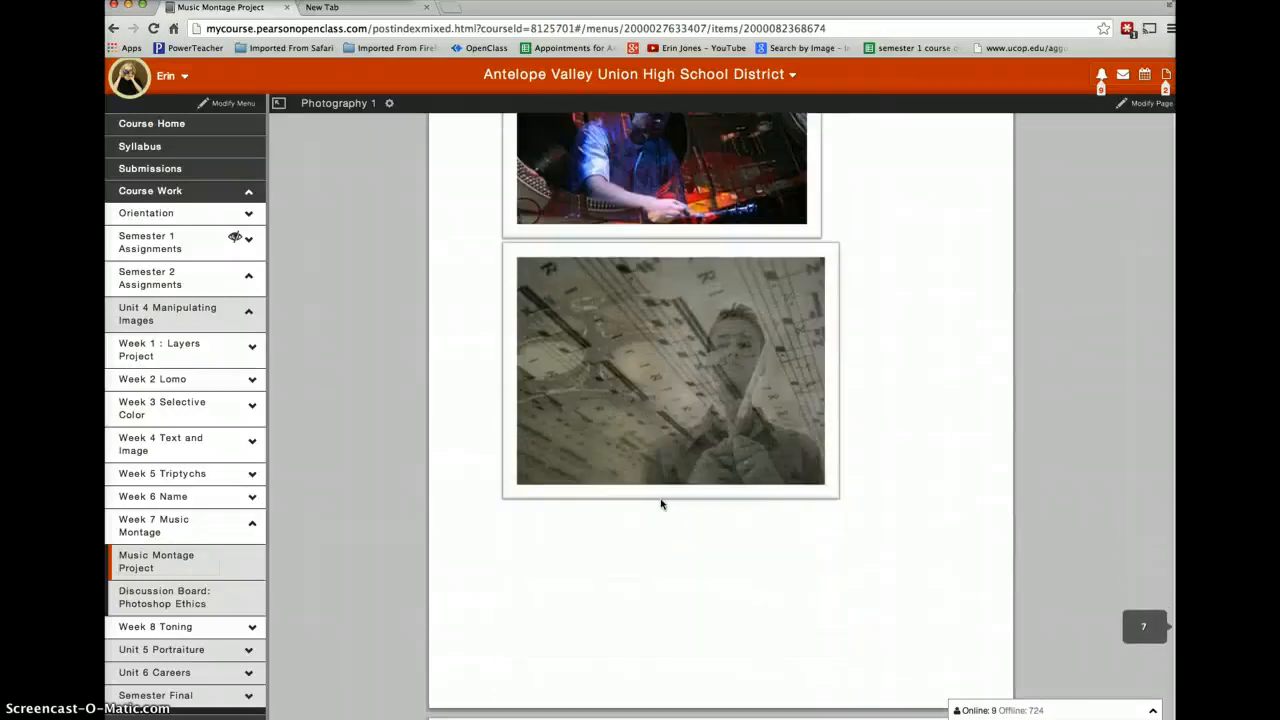
scroll(660, 503, down, 2)
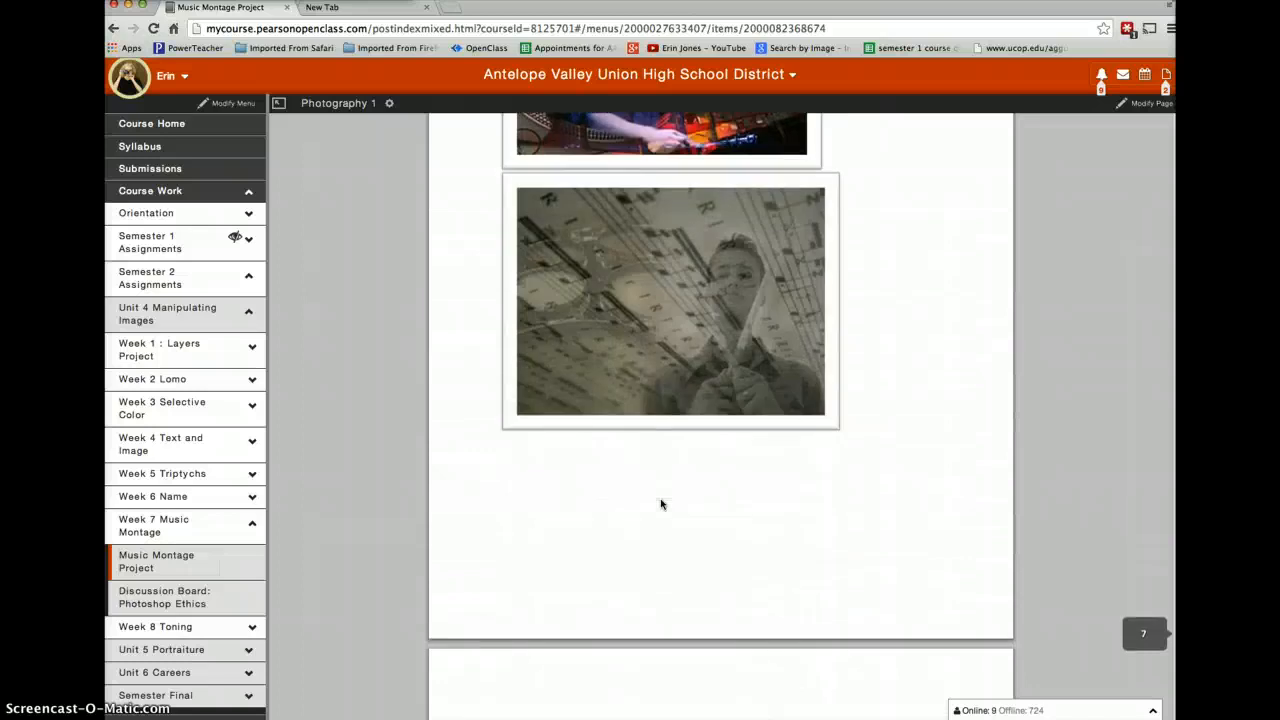
scroll(660, 503, down, 10)
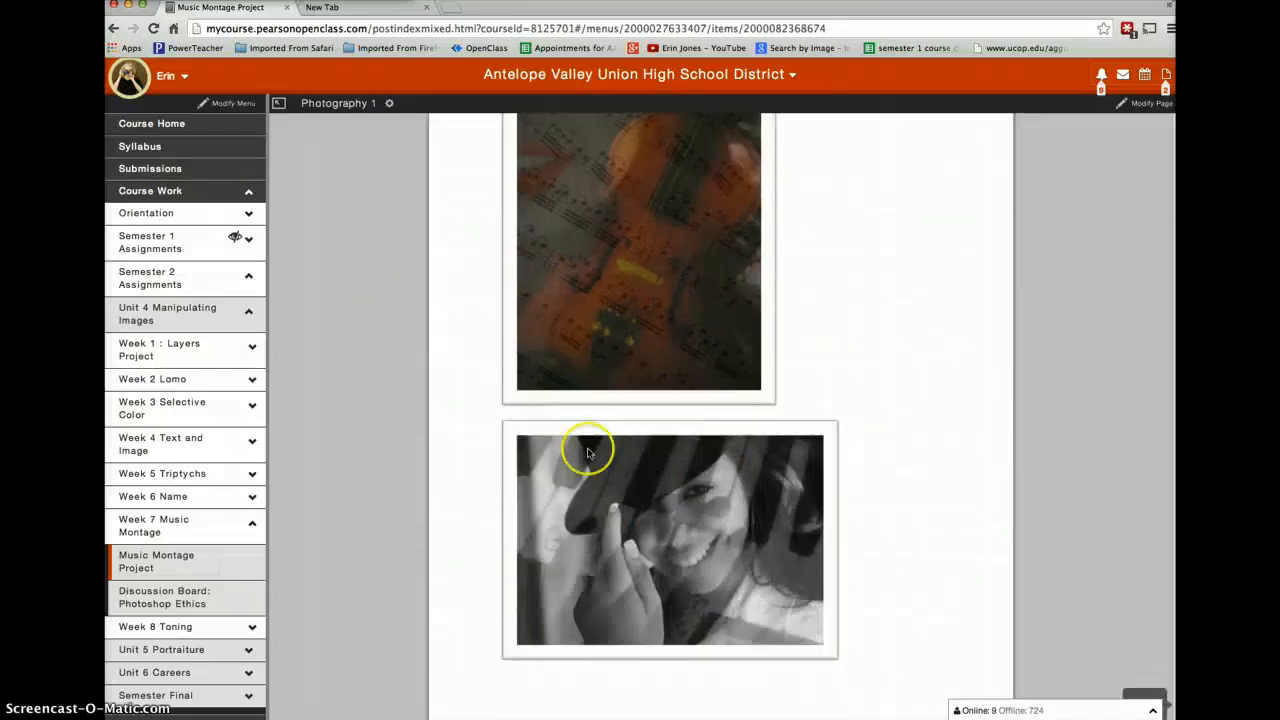
- Open the Pixlr photo editor at pixlr.com/editor in the empty browser tab
click(367, 10)
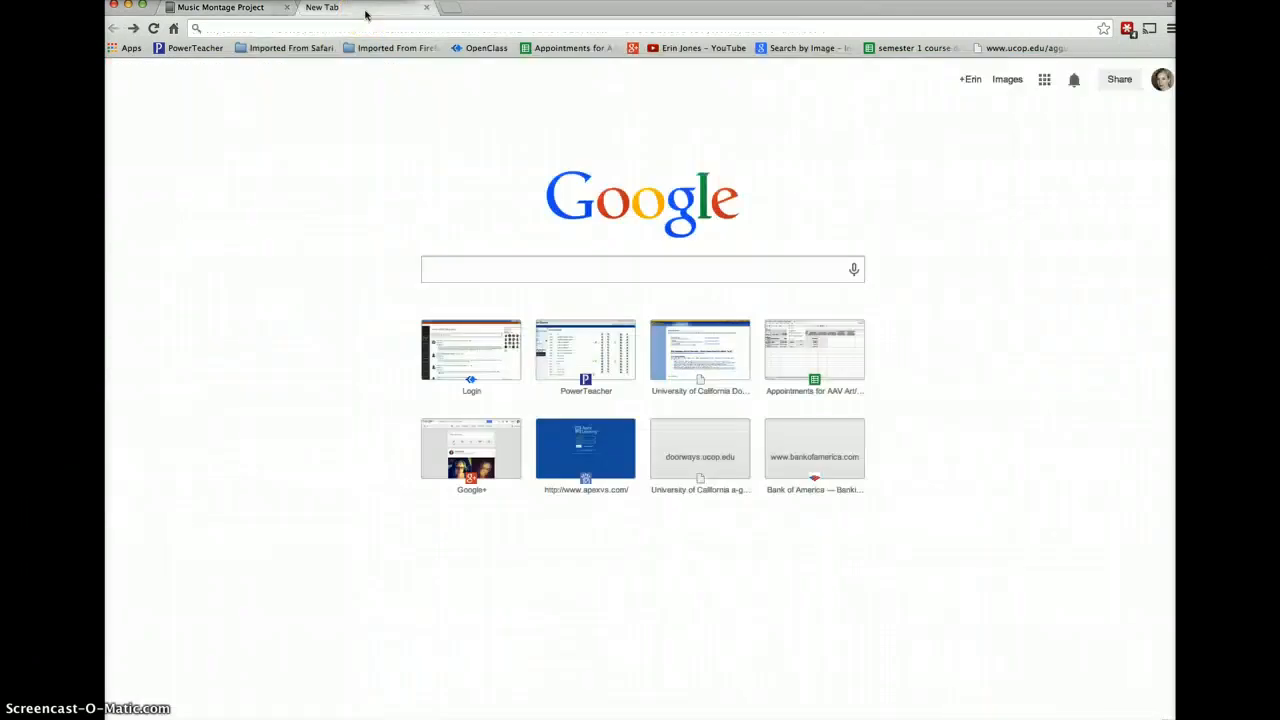
click(271, 28)
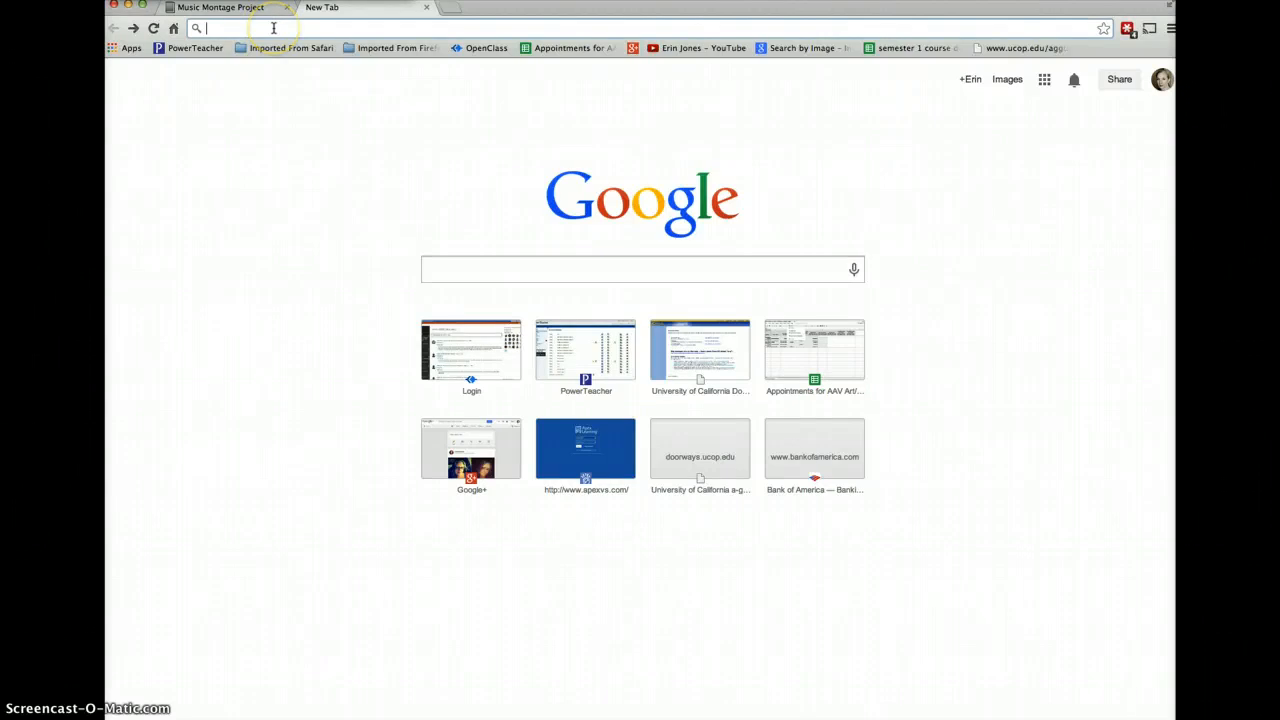
text(pixlr.com/editor/)
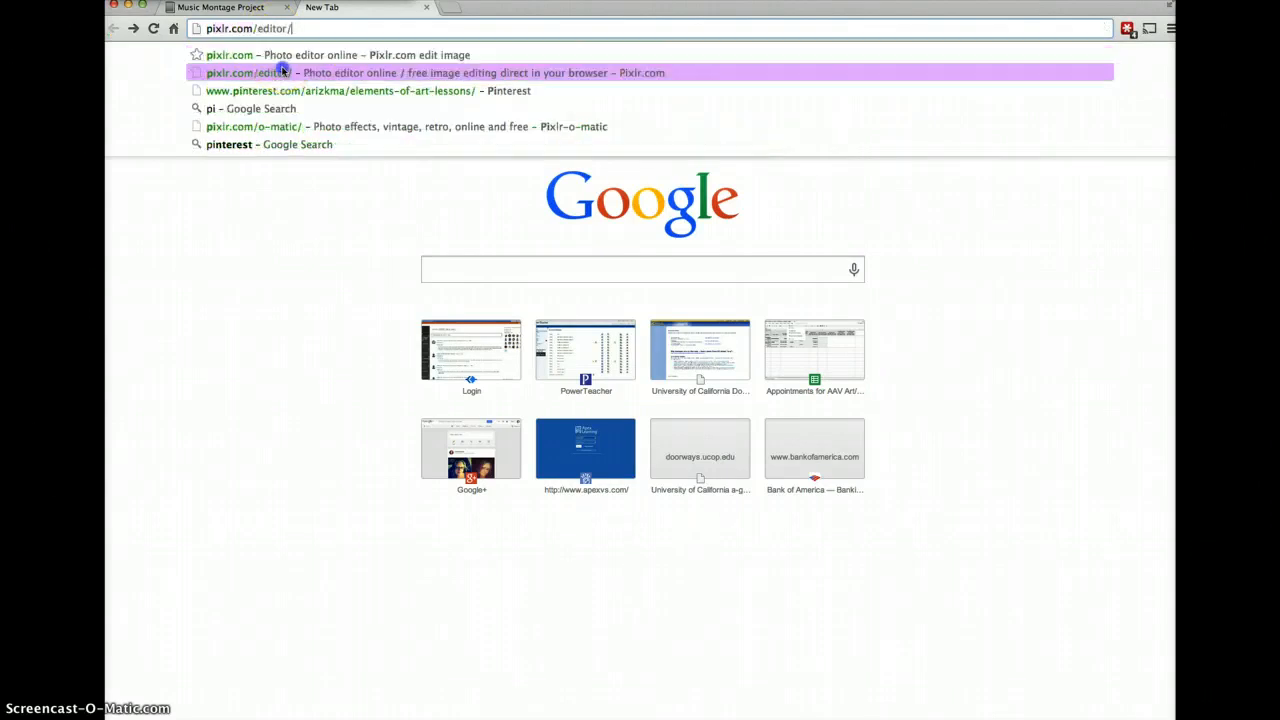
click(280, 72)
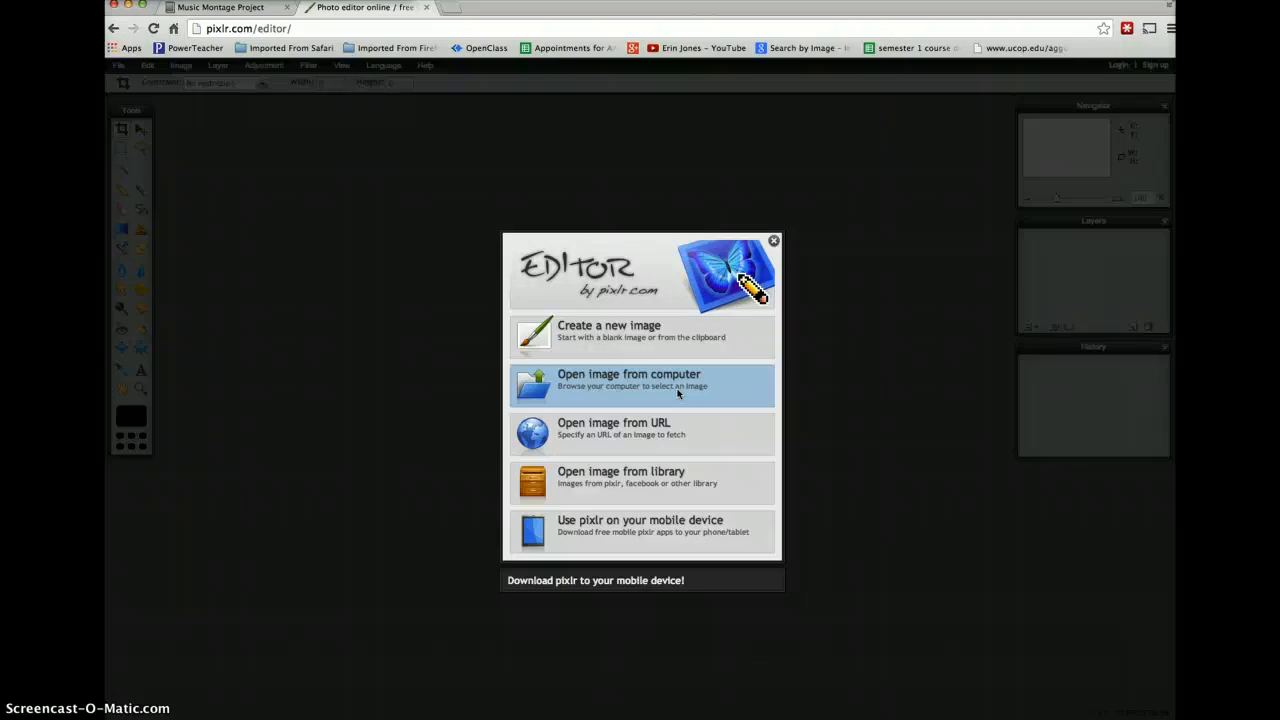
- Open the image bongos.jpg from the computer's Desktop in the Pixlr editor
click(677, 393)
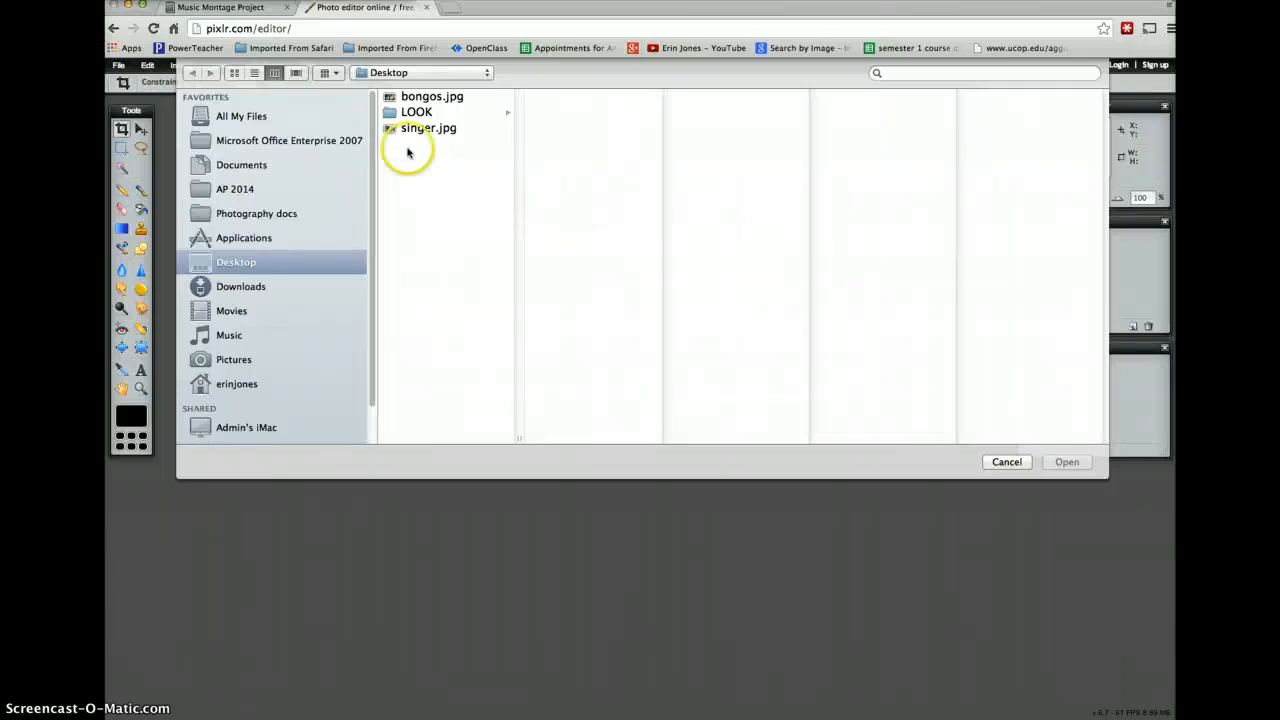
click(408, 96)
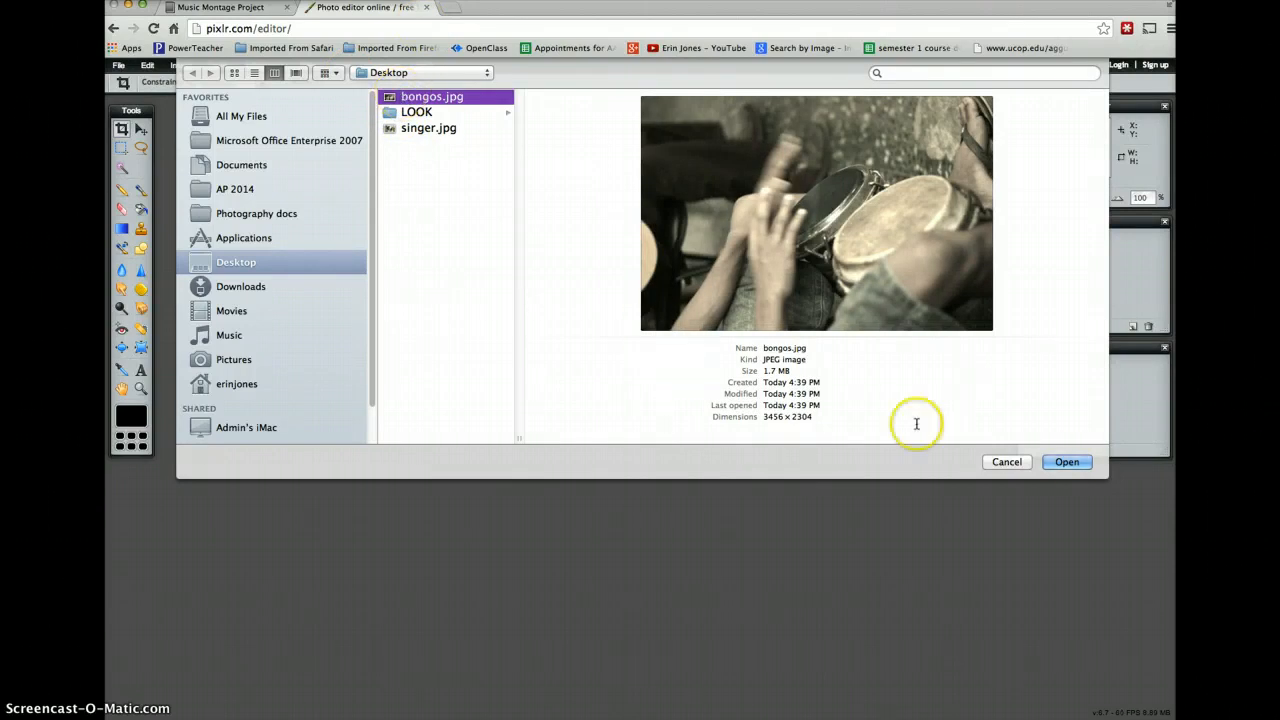
click(1072, 462)
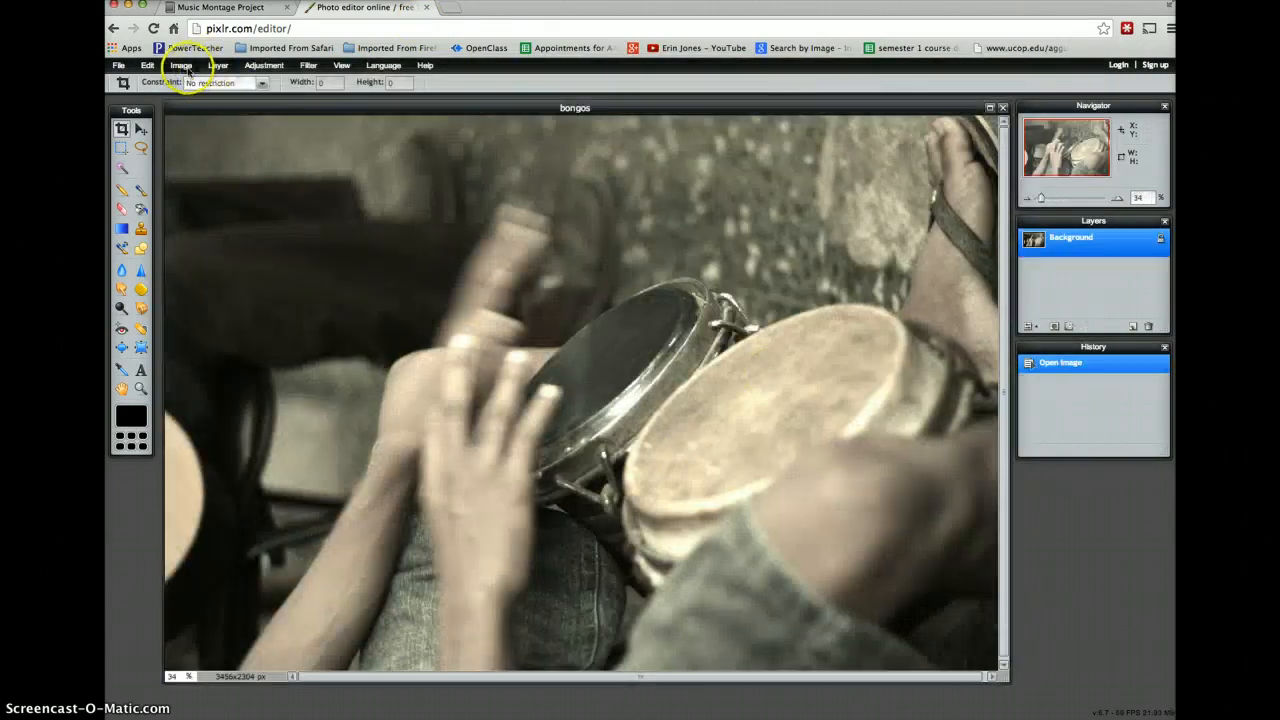
- Rotate the bongos canvas 90° clockwise and show the whole image in its window
click(183, 66)
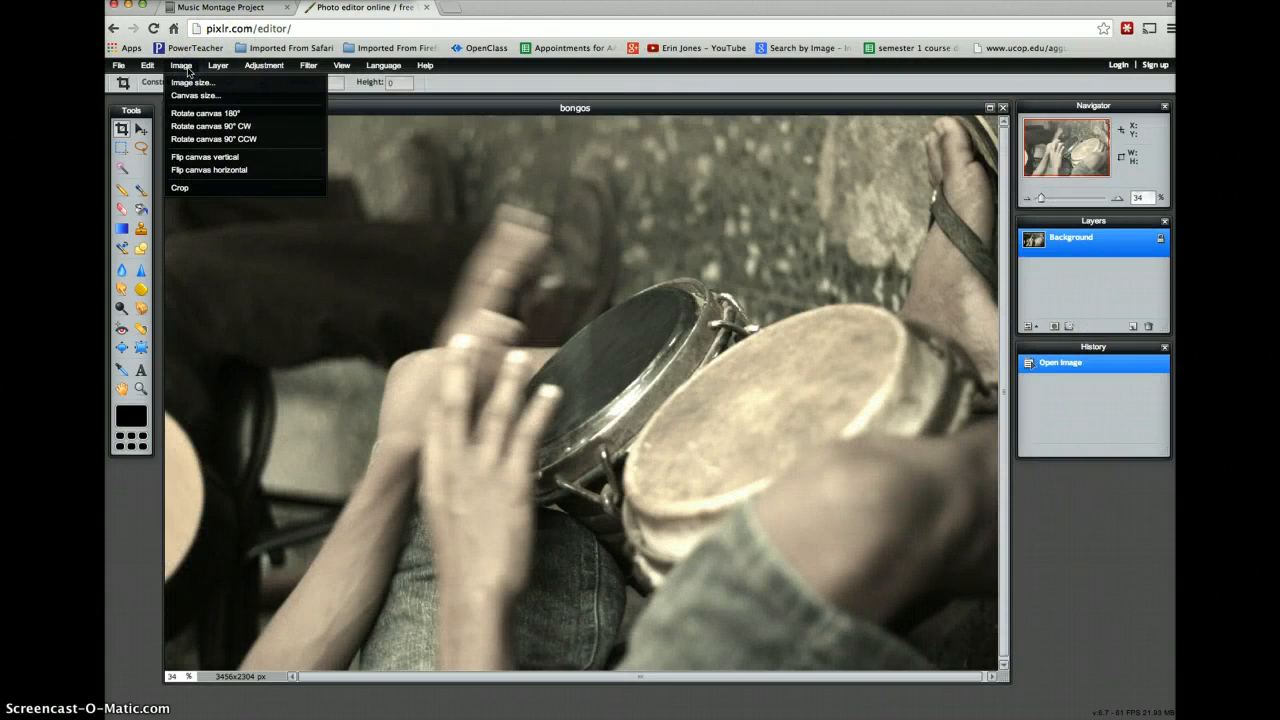
click(219, 130)
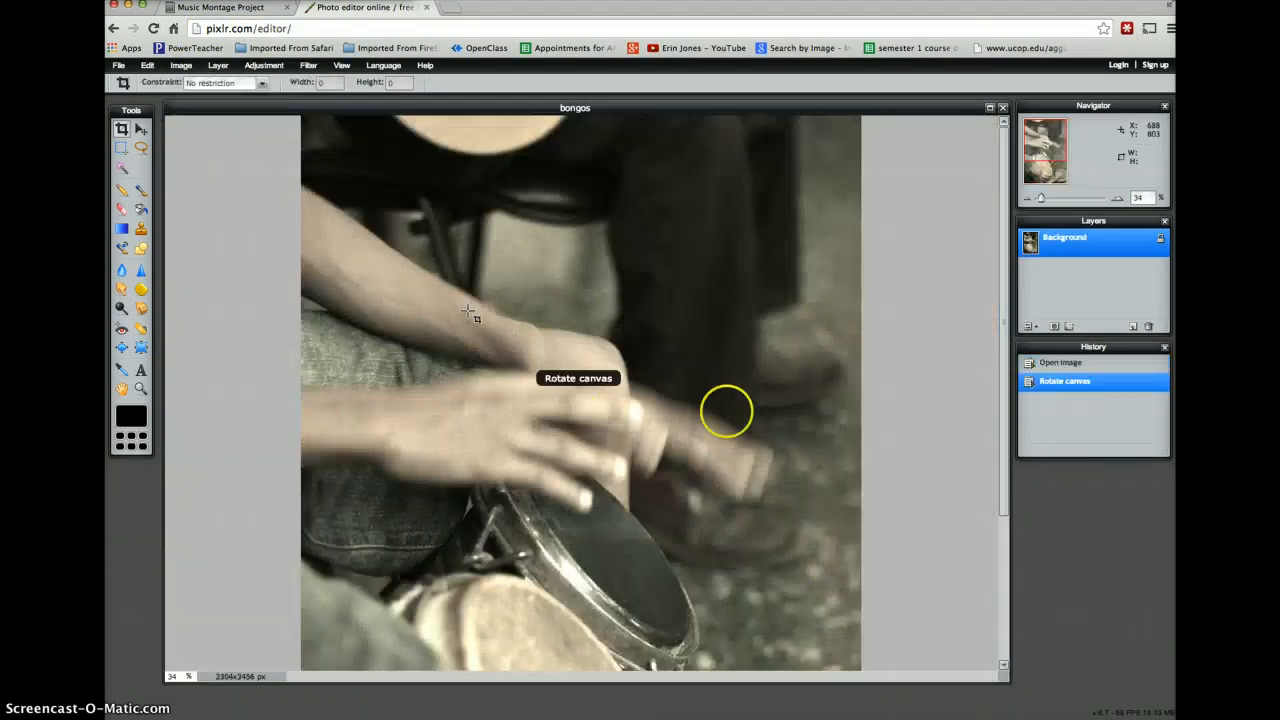
click(342, 66)
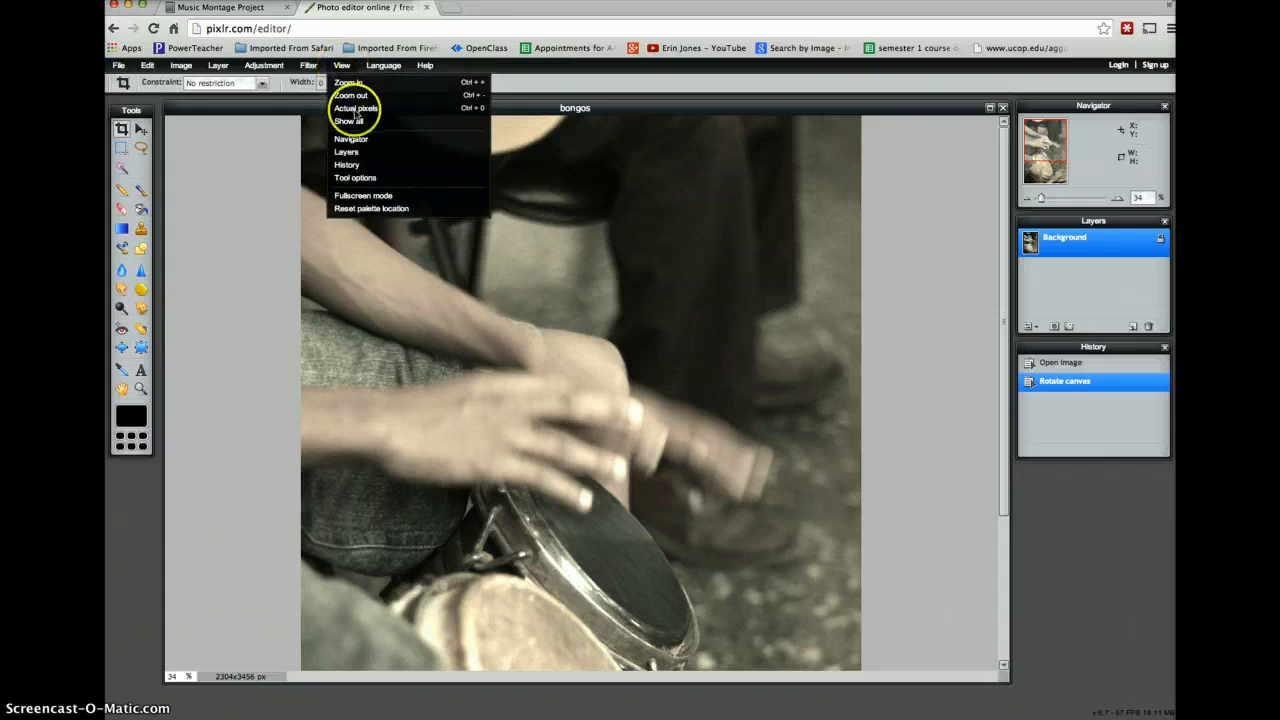
click(358, 121)
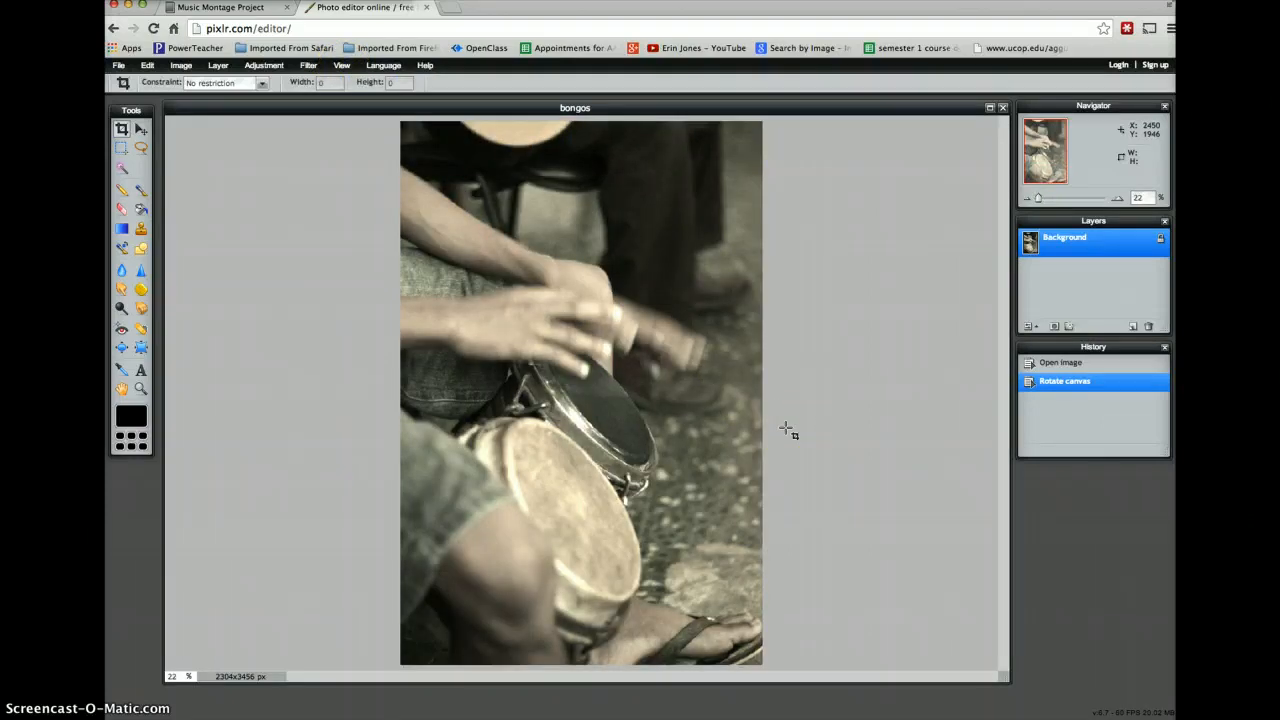
click(834, 338)
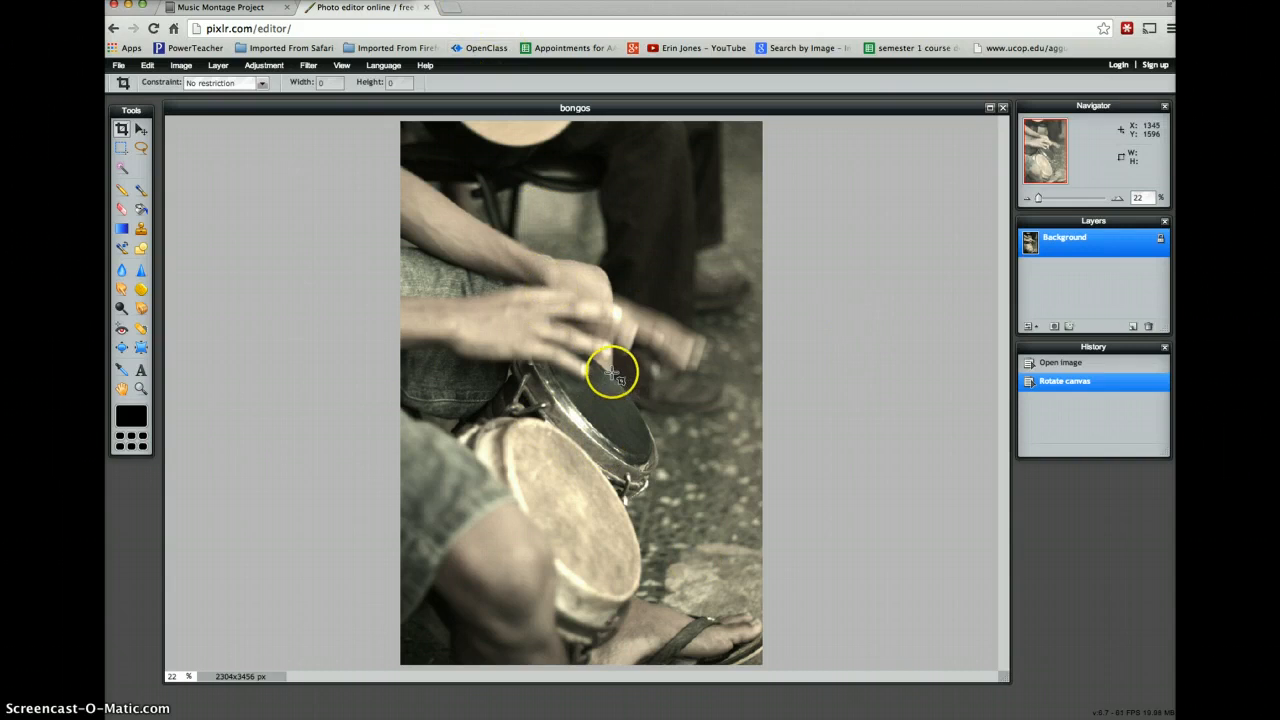
- Load pixlr.com in a new browser tab and launch Pixlr-o-matic from its home page
click(456, 8)
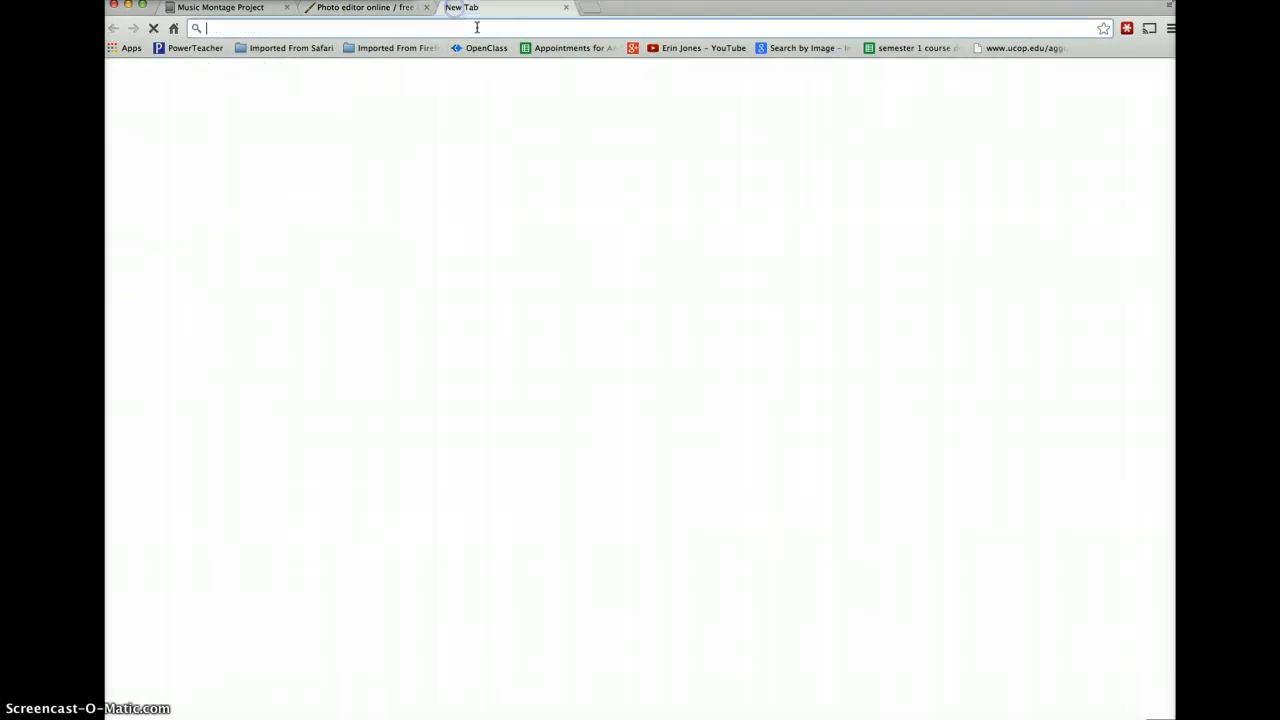
text(pi)
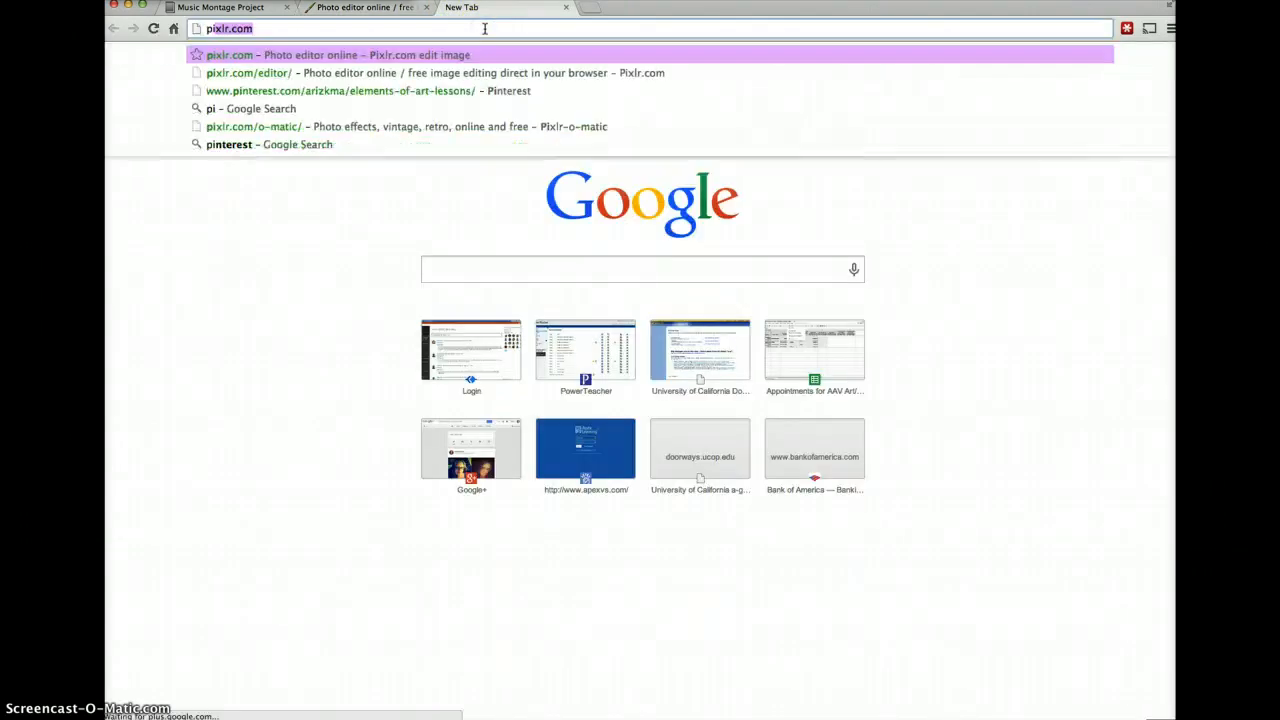
text(x)
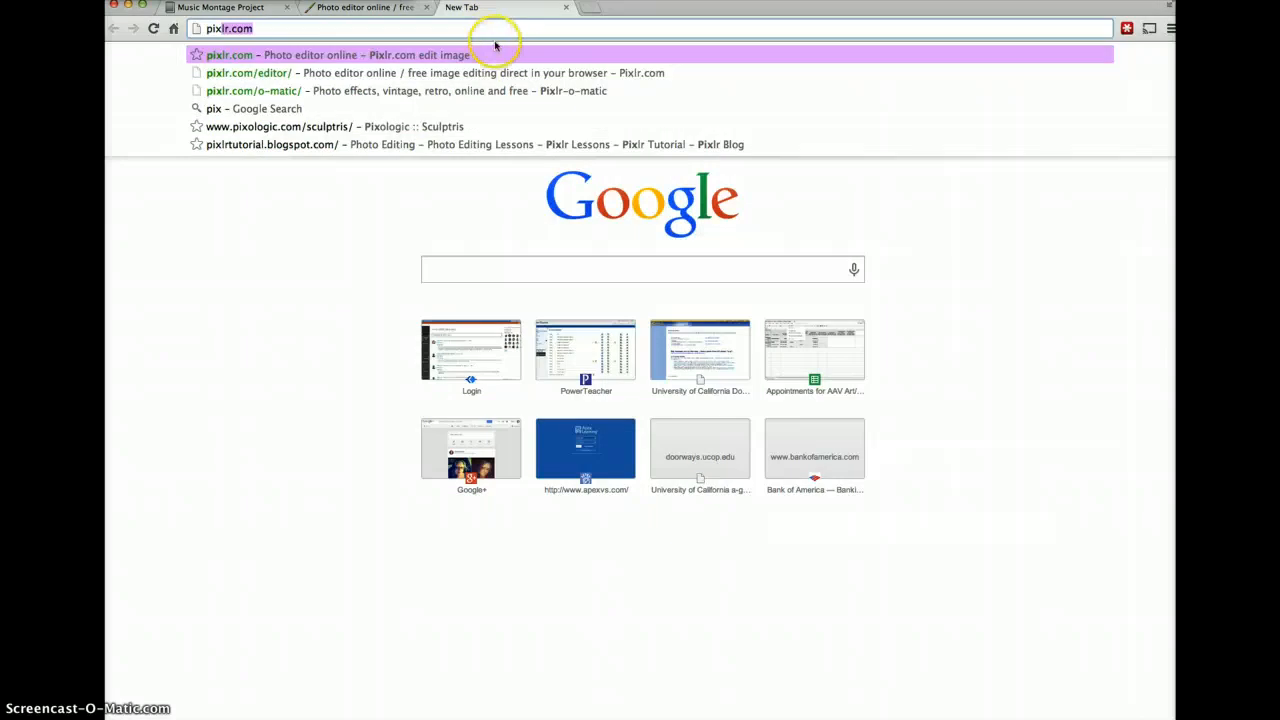
key(Return)
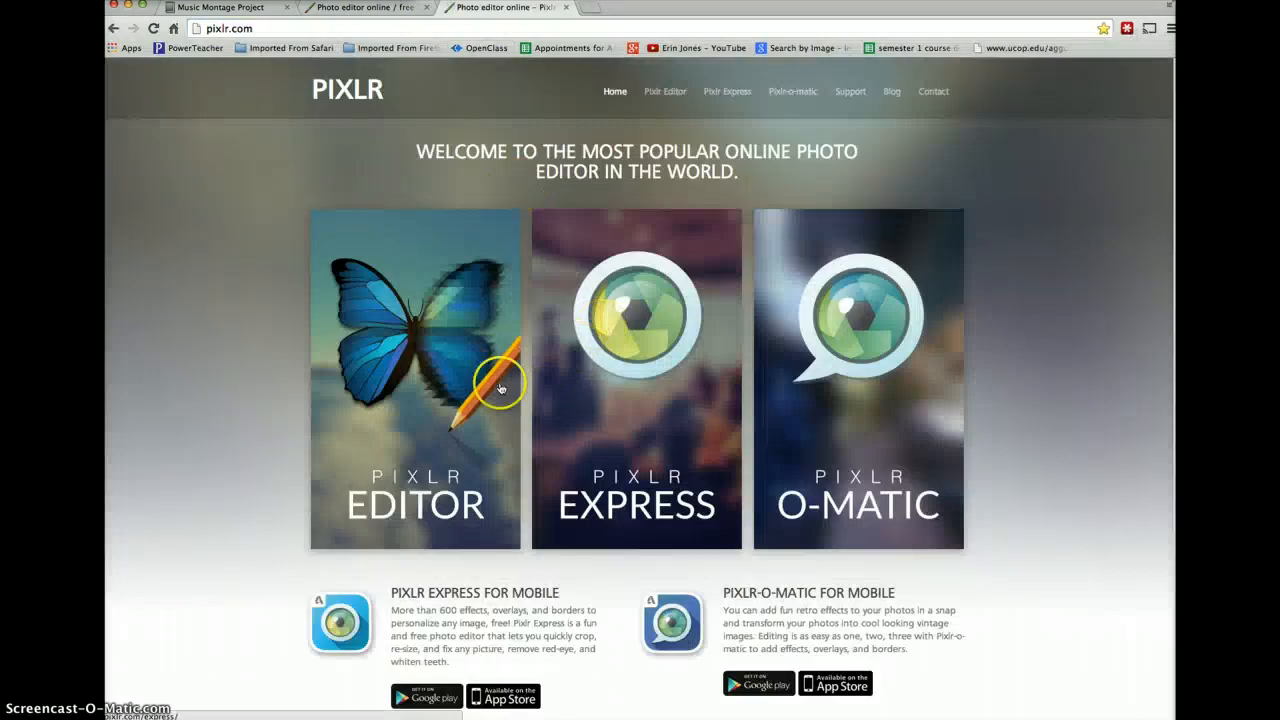
click(845, 400)
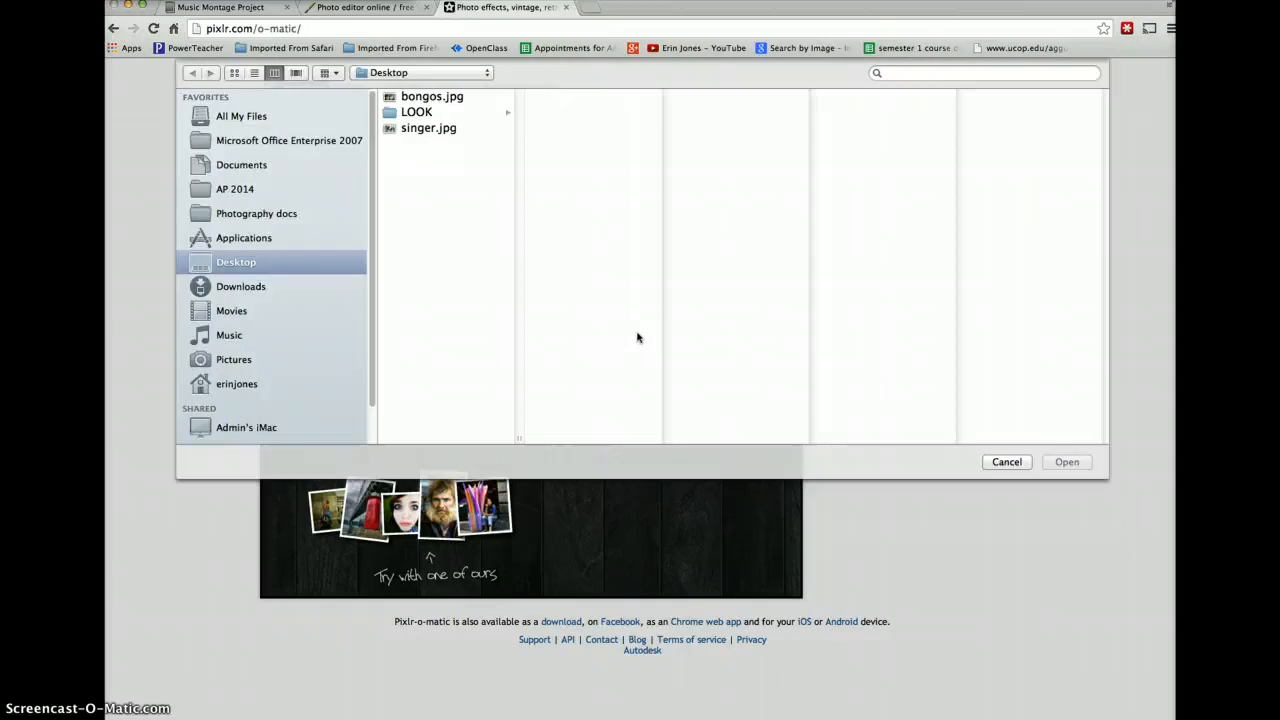
- Load bongos.jpg from the Desktop into Pixlr-o-matic
click(390, 112)
click(399, 97)
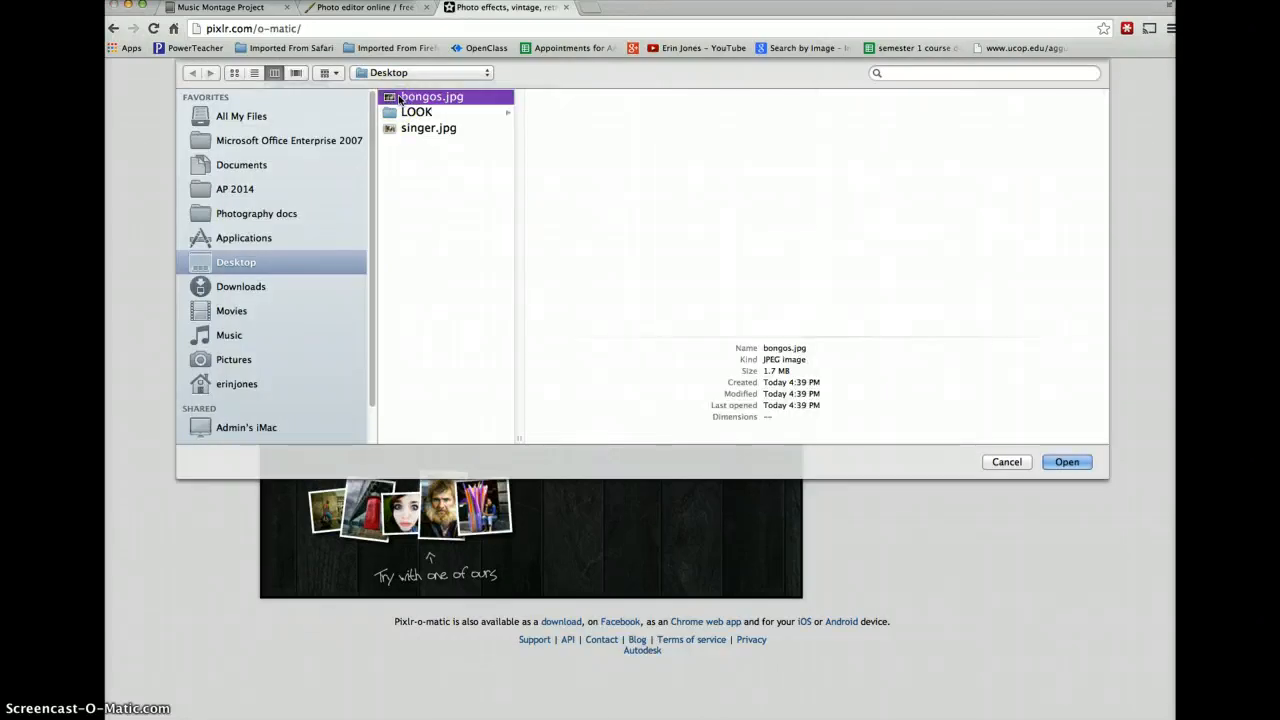
click(1084, 465)
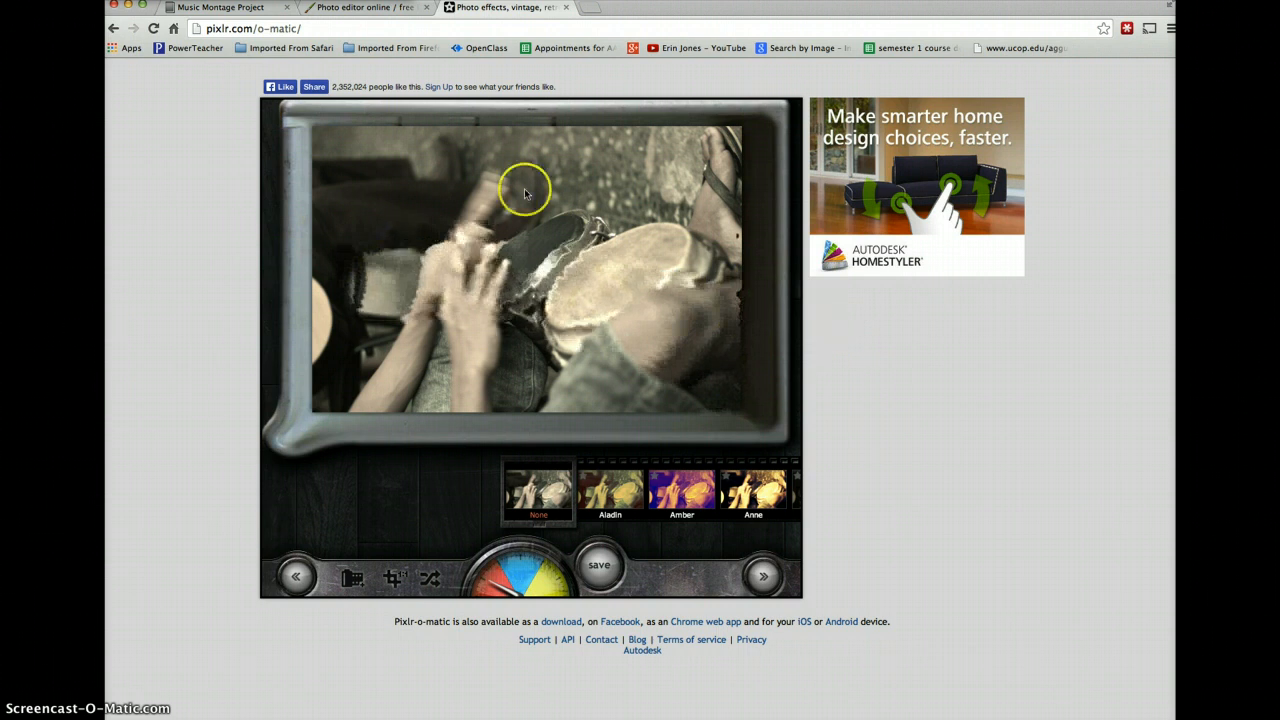
- Try the Amber and Antonio effects on the bongos photo, look at the overlays, and close the Pixlr-o-matic browser tab
click(615, 490)
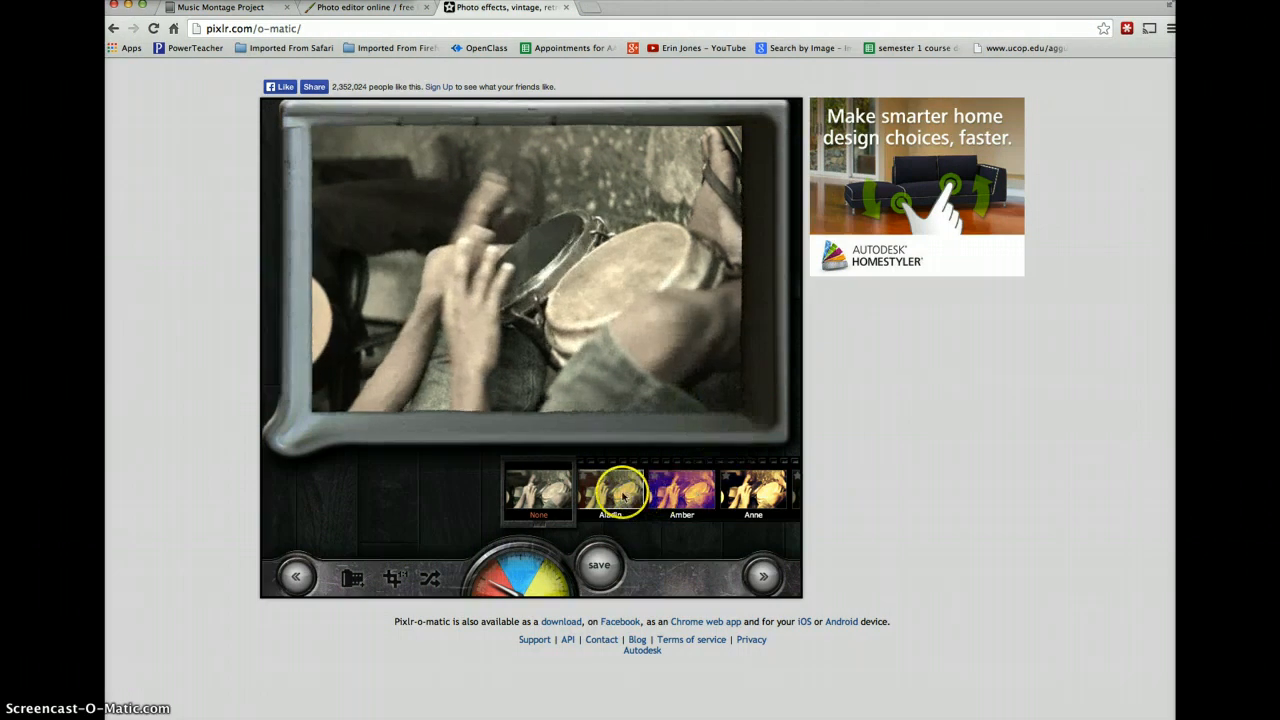
click(610, 490)
click(628, 495)
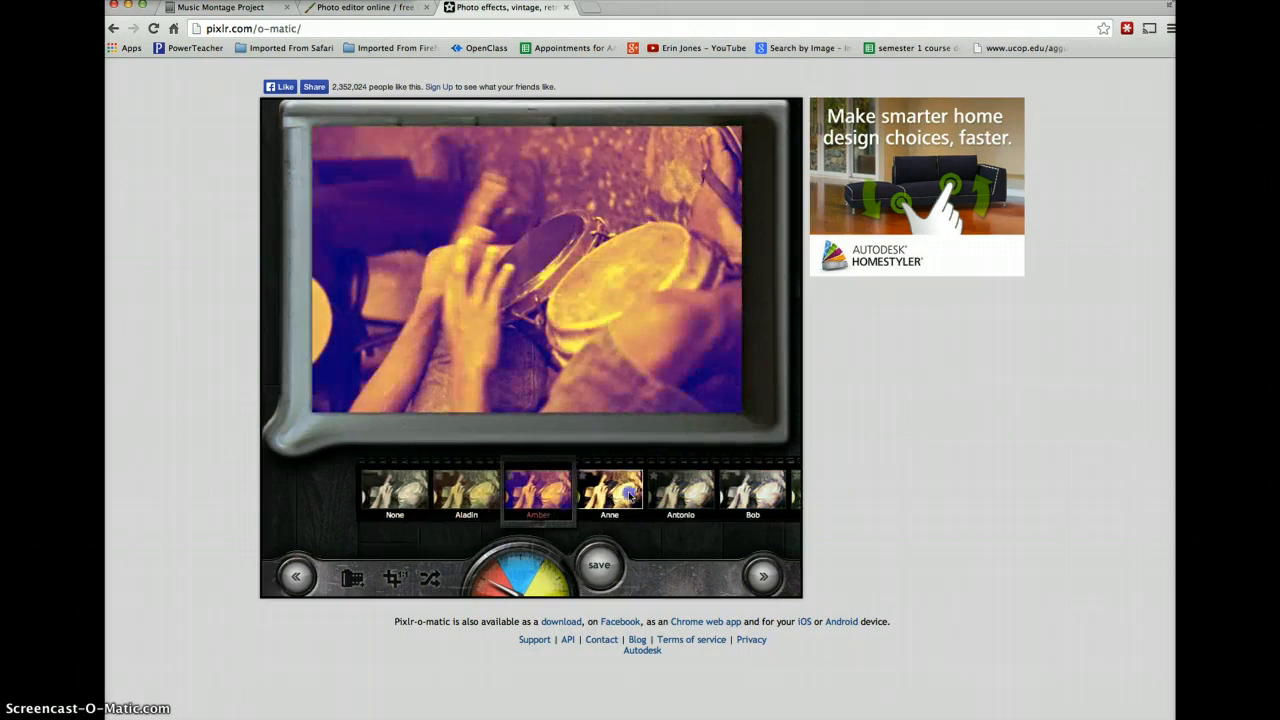
click(630, 495)
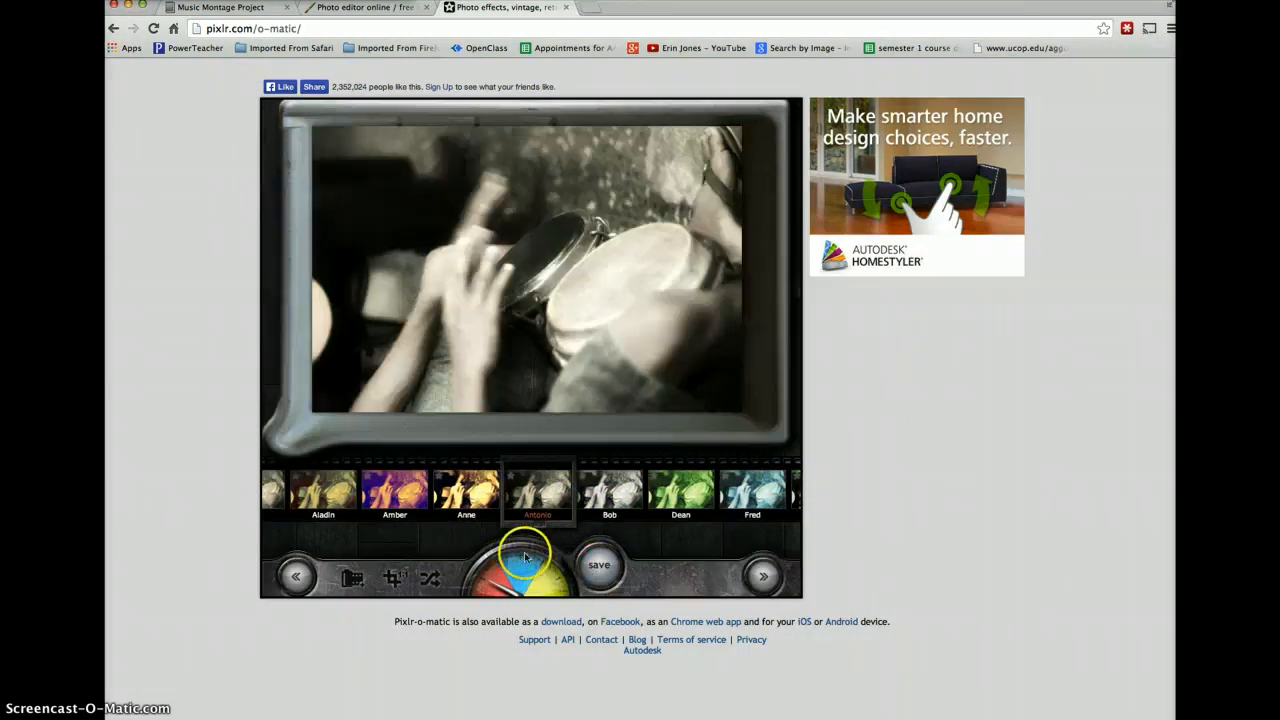
click(530, 565)
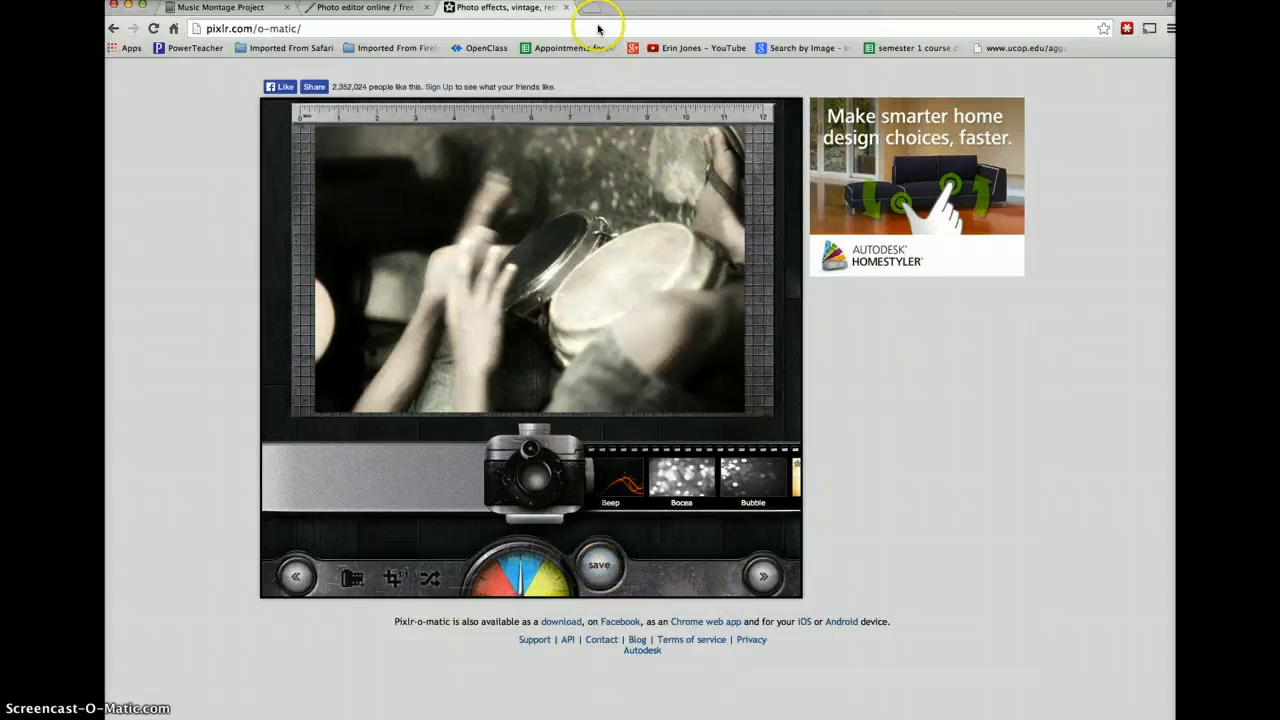
click(567, 8)
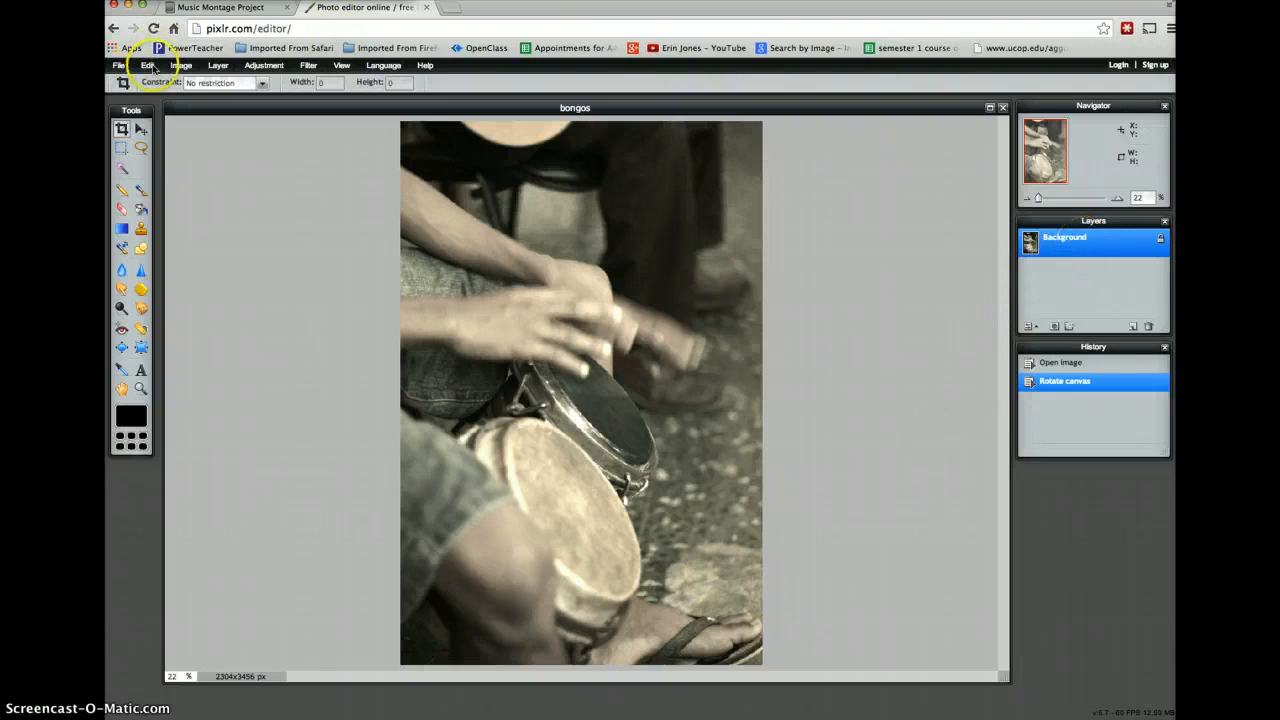
- Open the image singer.jpg from the computer's Desktop in the Pixlr editor
click(120, 65)
click(145, 100)
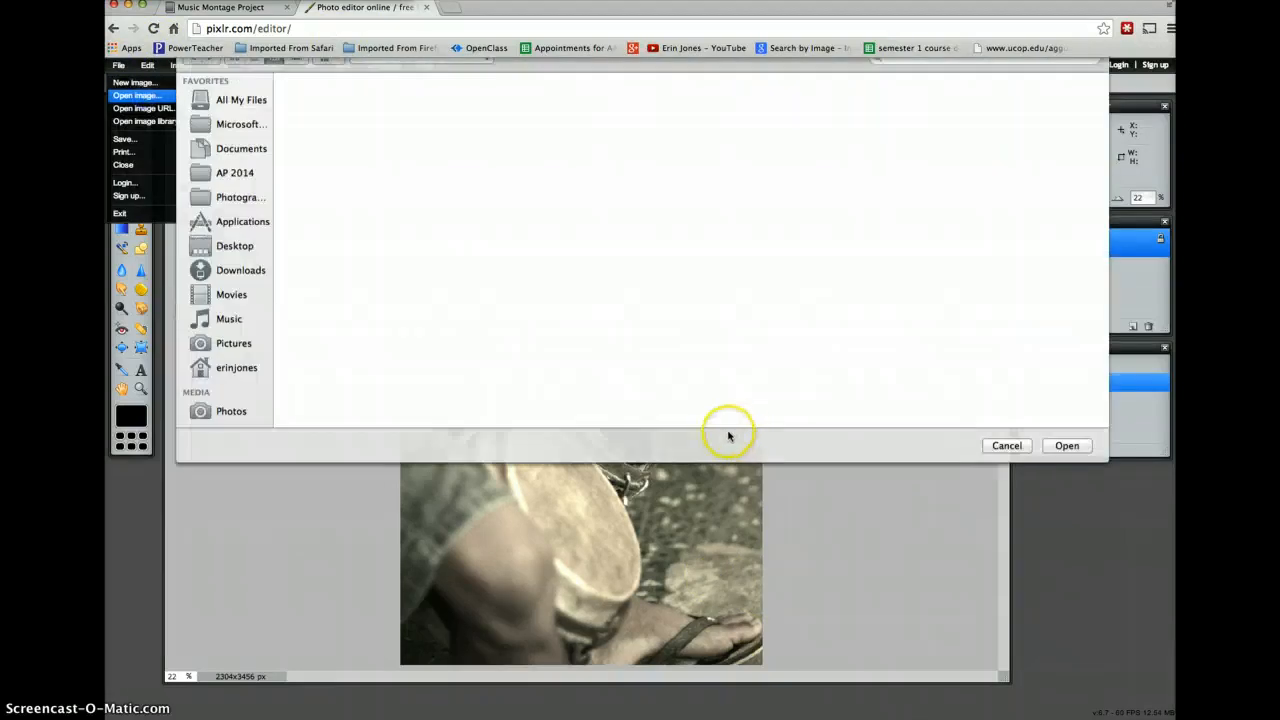
click(416, 128)
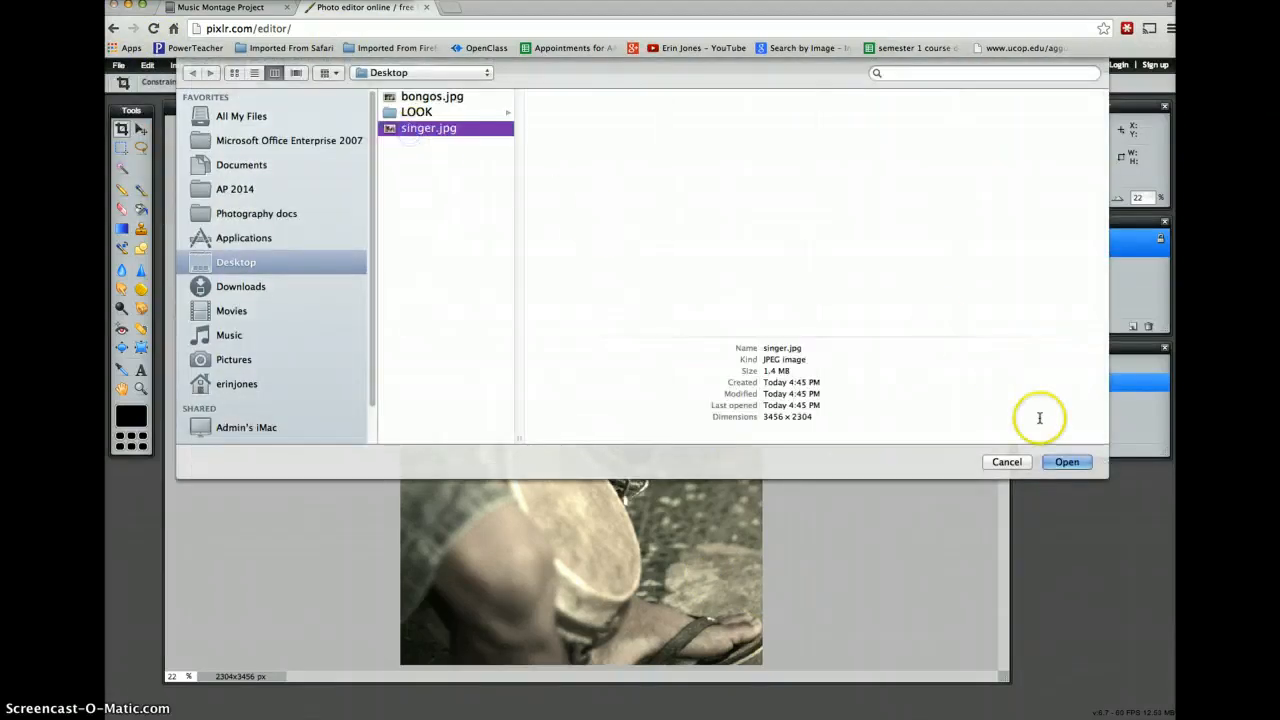
click(1067, 462)
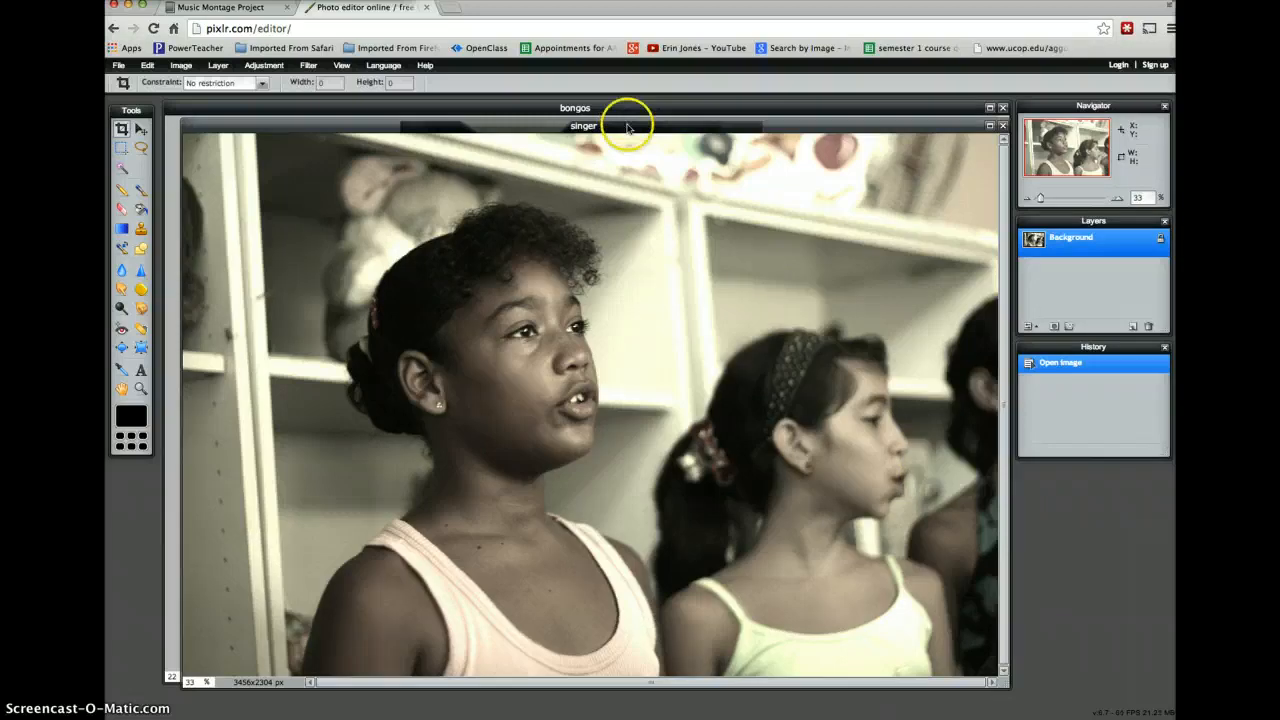
- Select the singing girl with a rectangular marquee of about 2049 × 2274 px and copy that area
drag(626, 124, 740, 123)
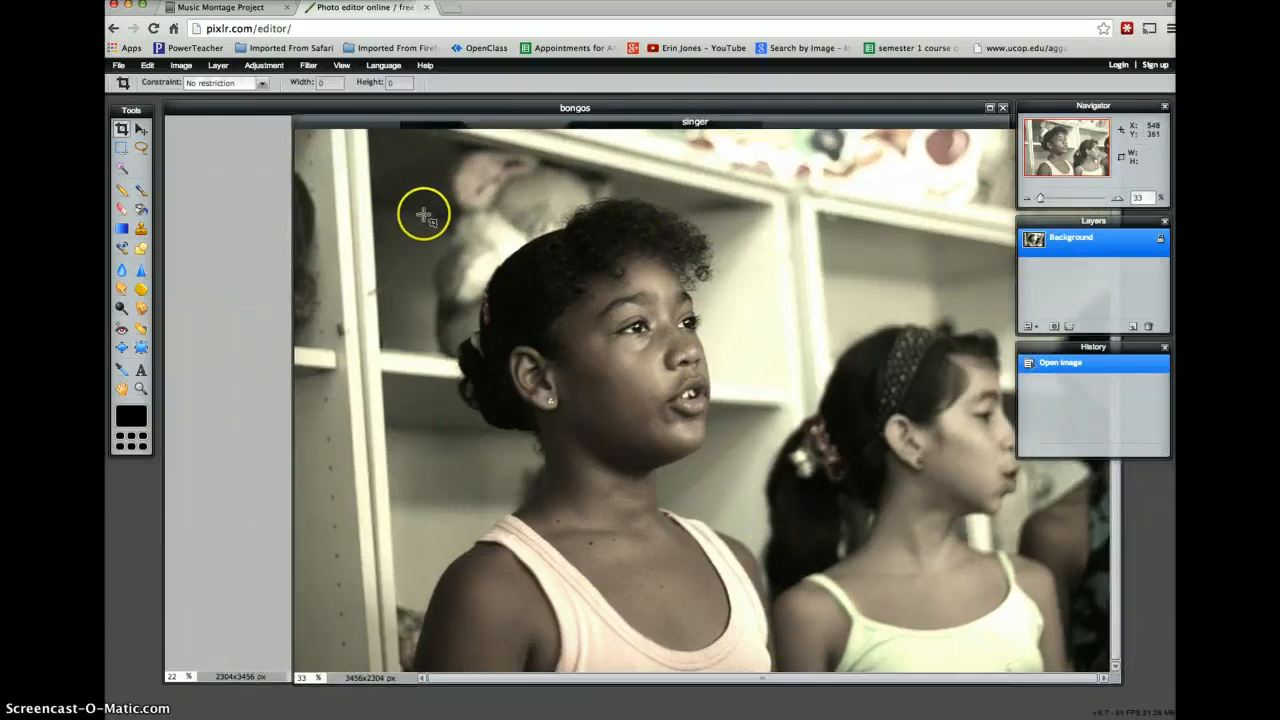
click(121, 147)
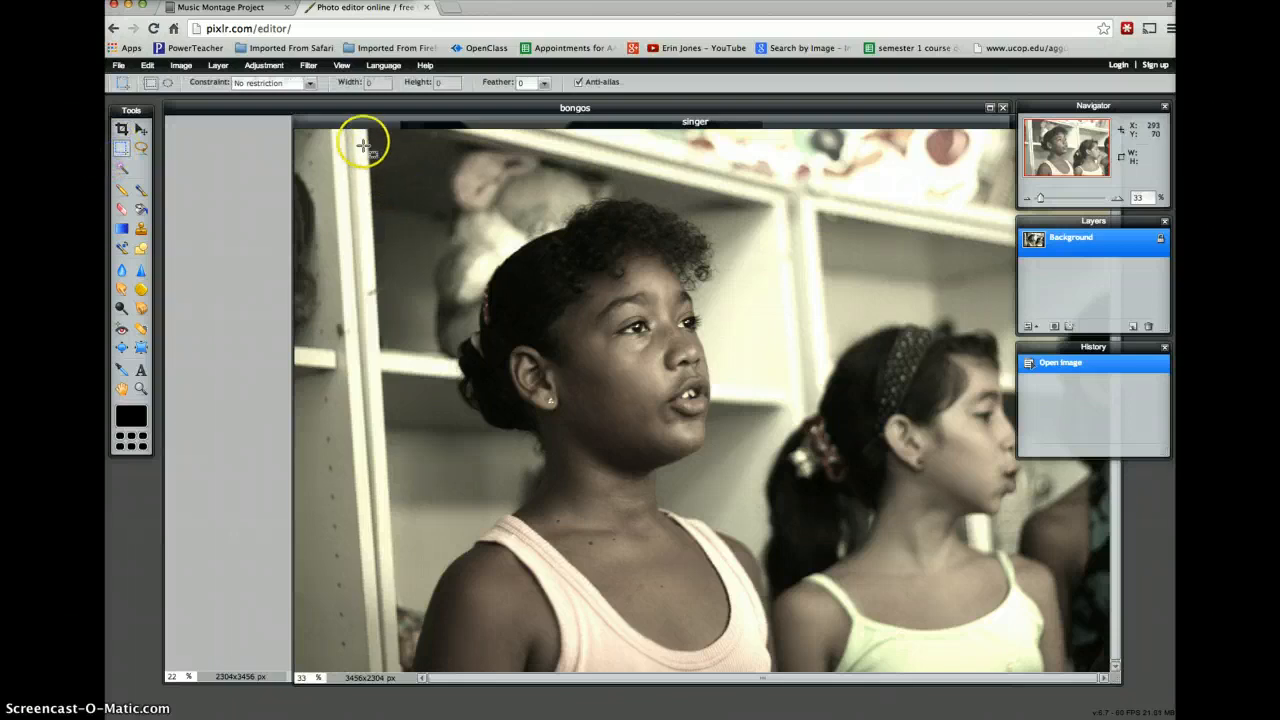
drag(345, 135, 830, 690)
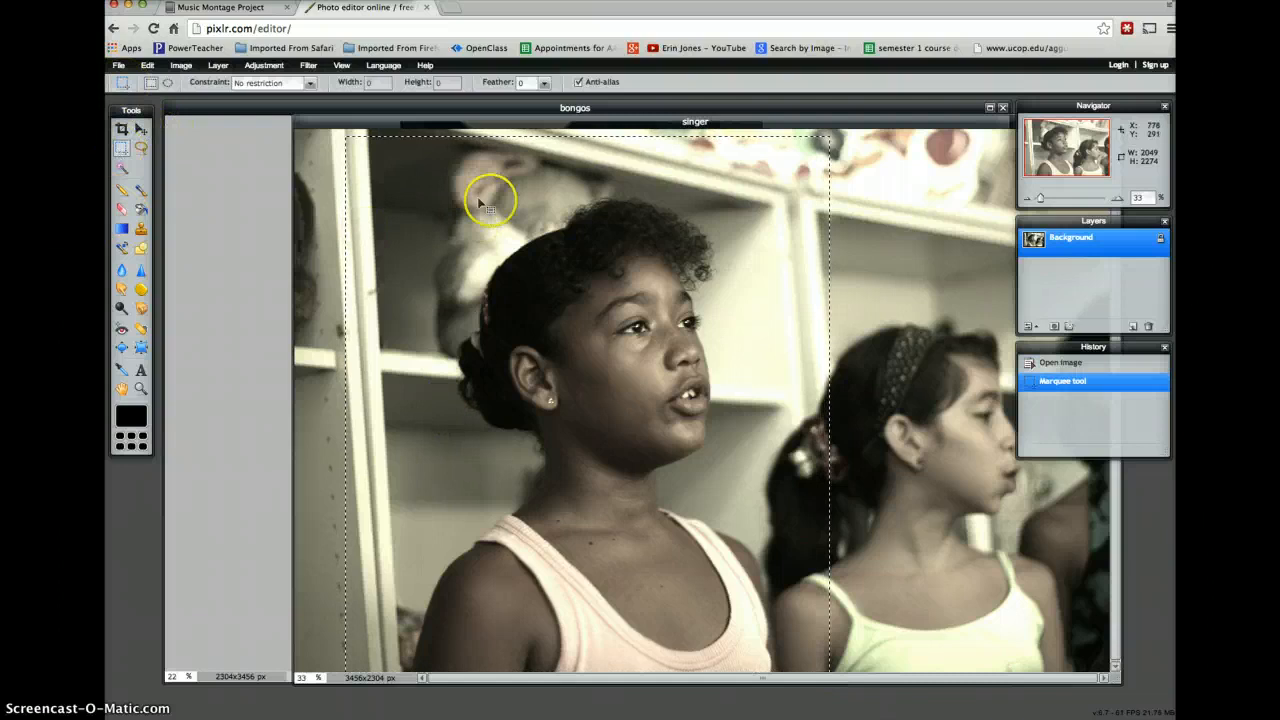
click(149, 66)
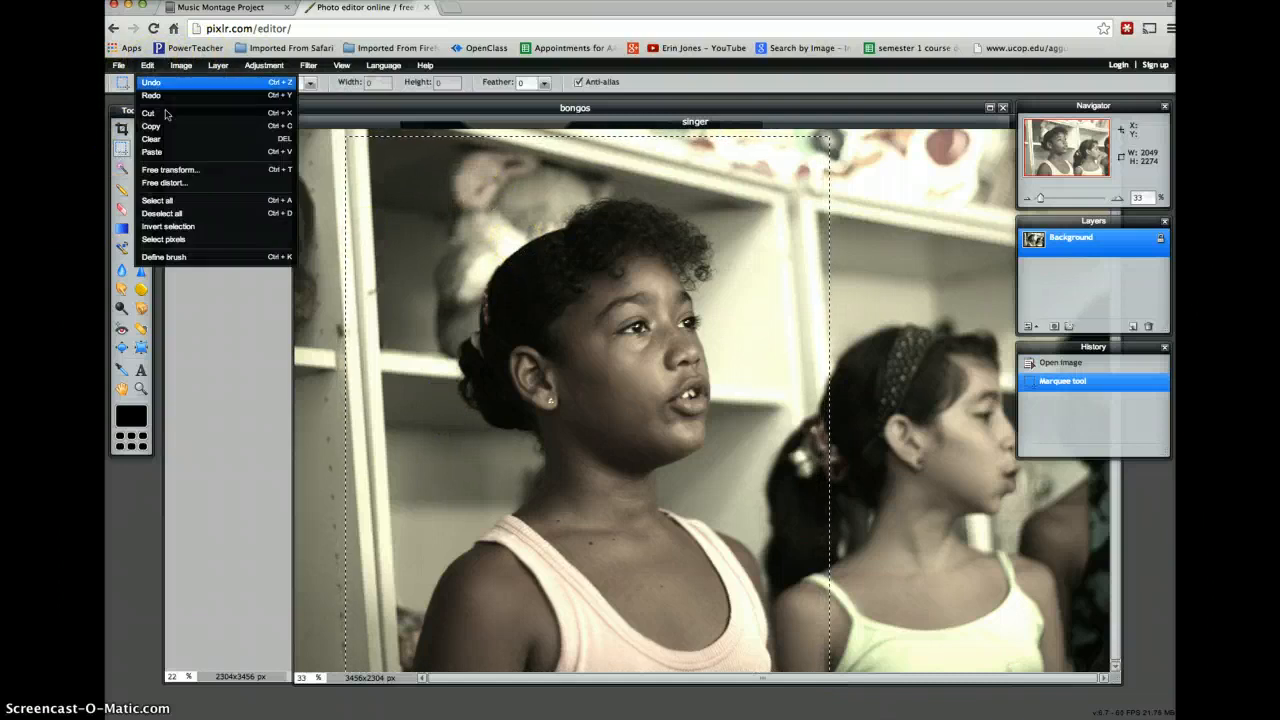
click(160, 126)
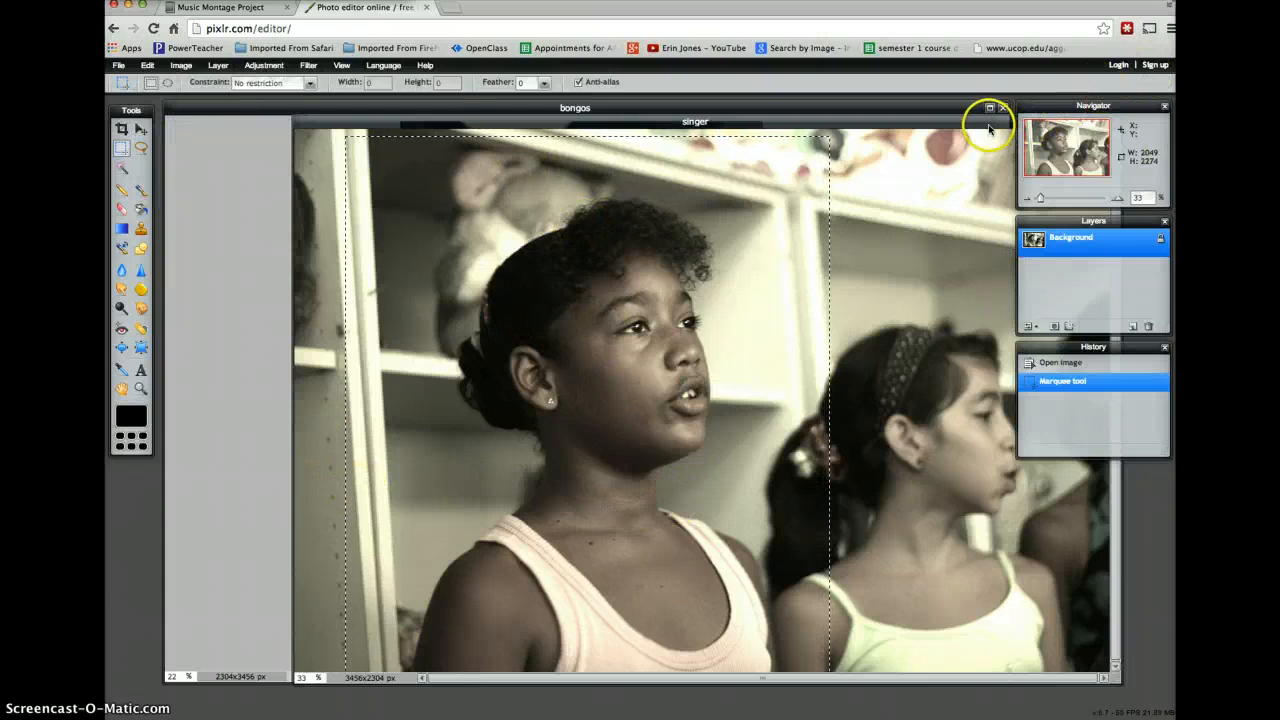
- Close the singer image without saving it and paste the copied area into the bongos image
drag(988, 128, 860, 214)
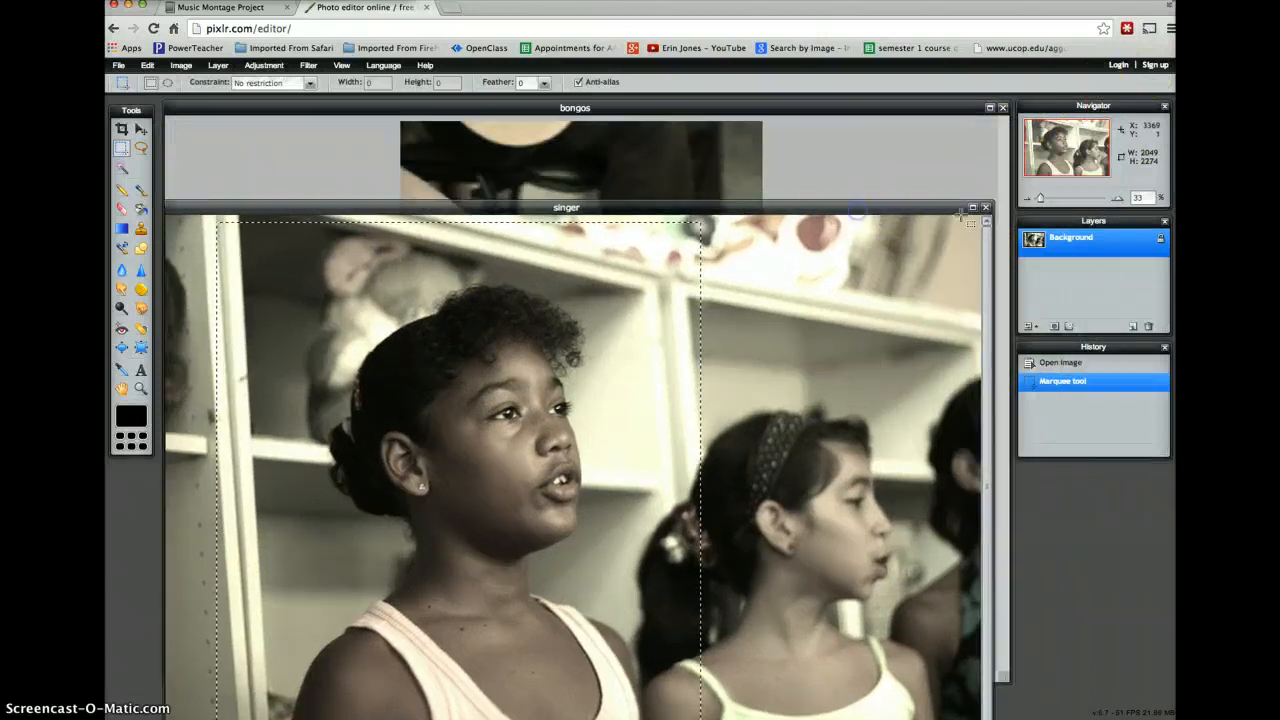
click(985, 207)
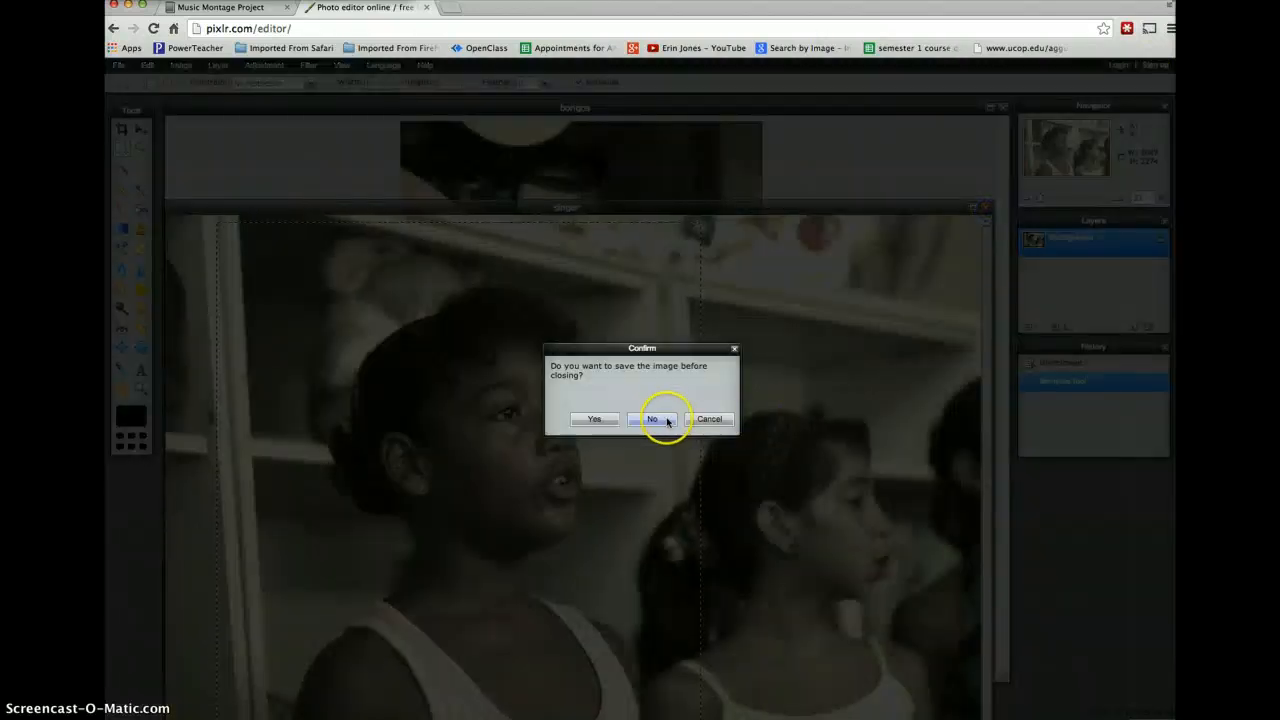
click(663, 420)
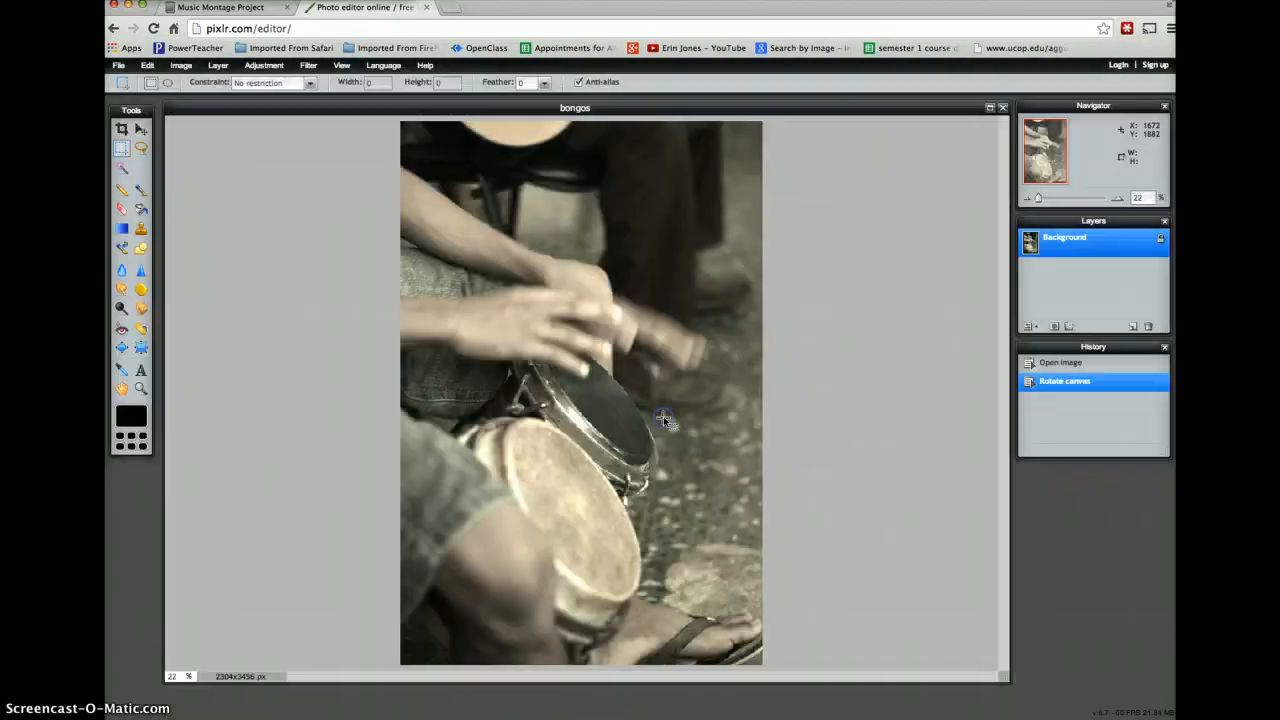
click(146, 65)
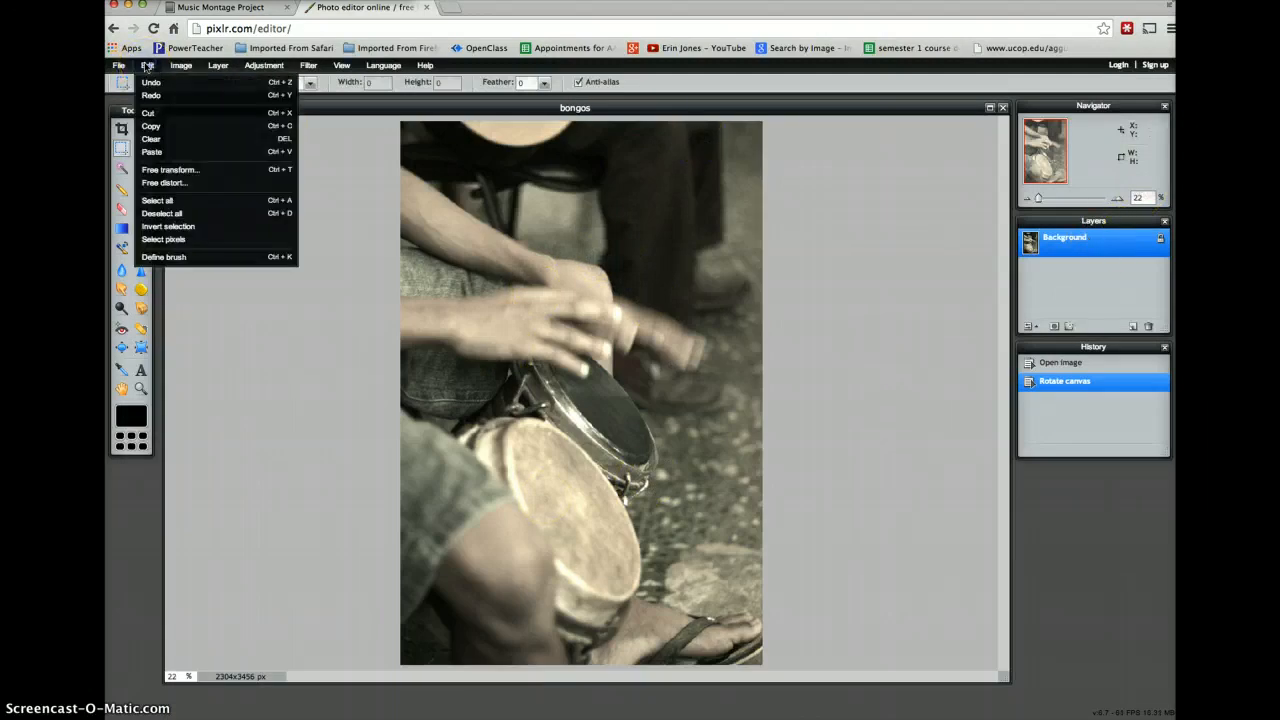
click(205, 152)
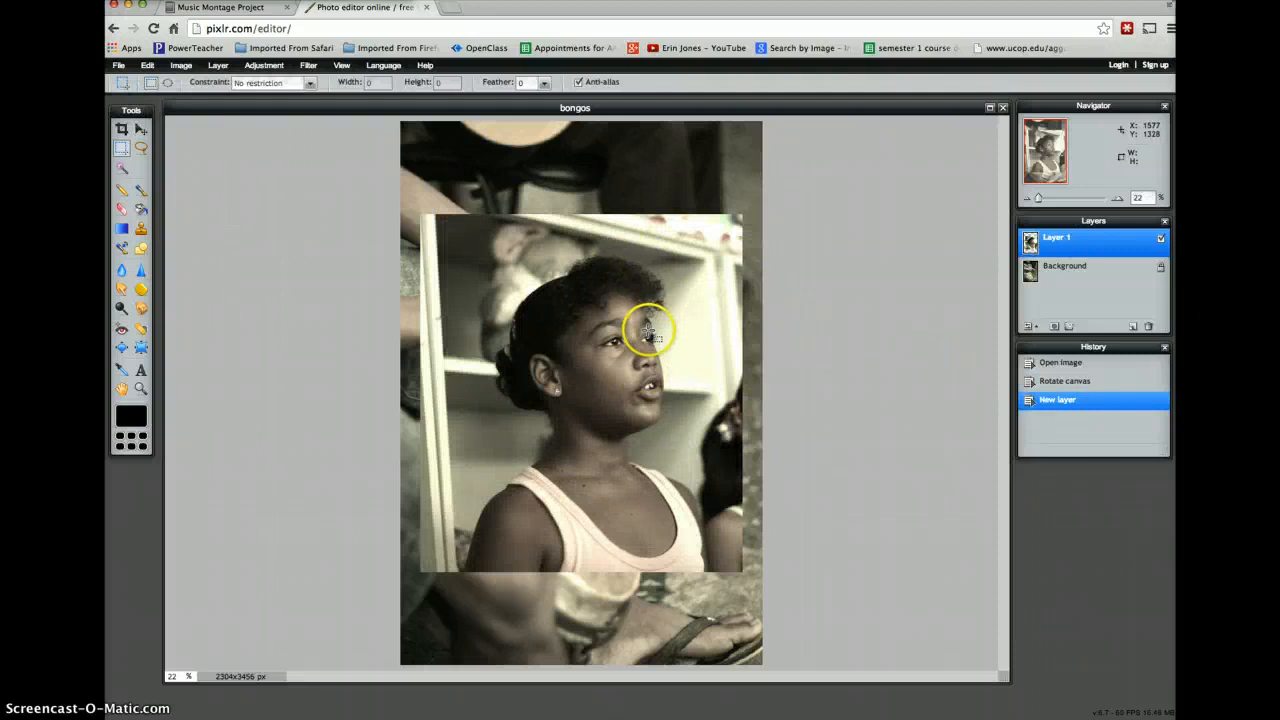
- Move the pasted singer layer up to the upper-right edge of the bongos image
click(1101, 279)
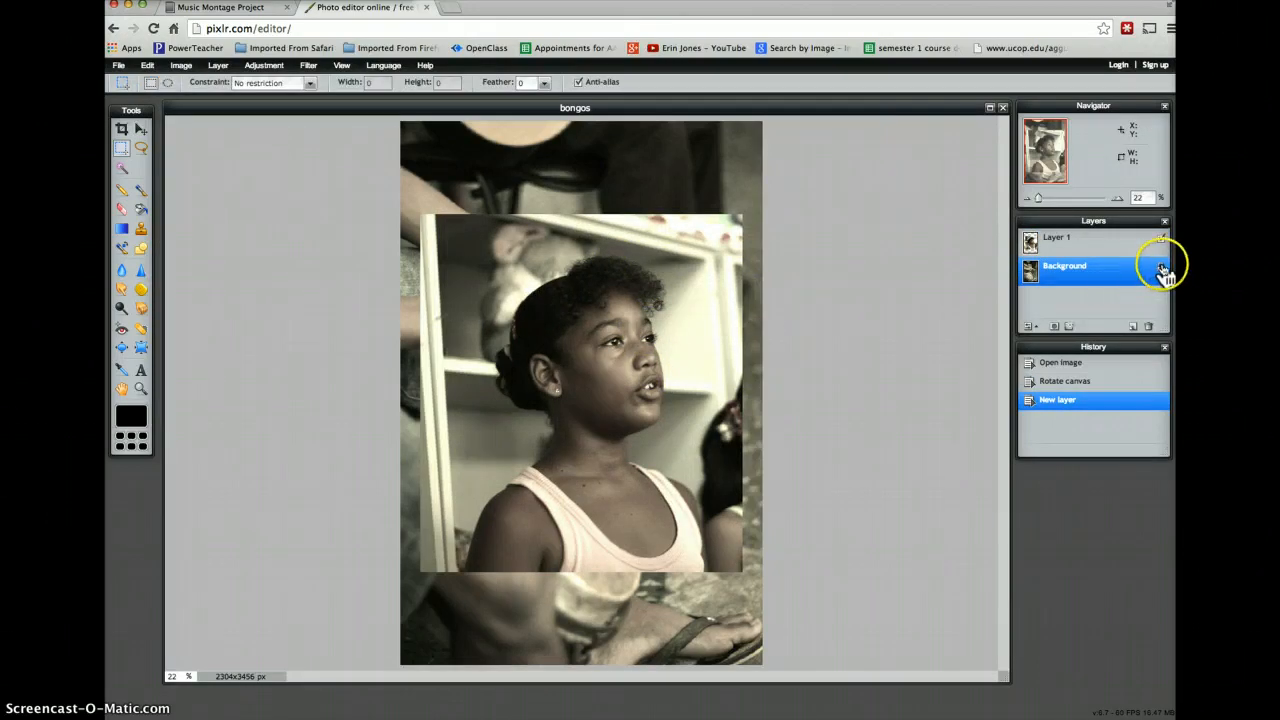
click(1110, 243)
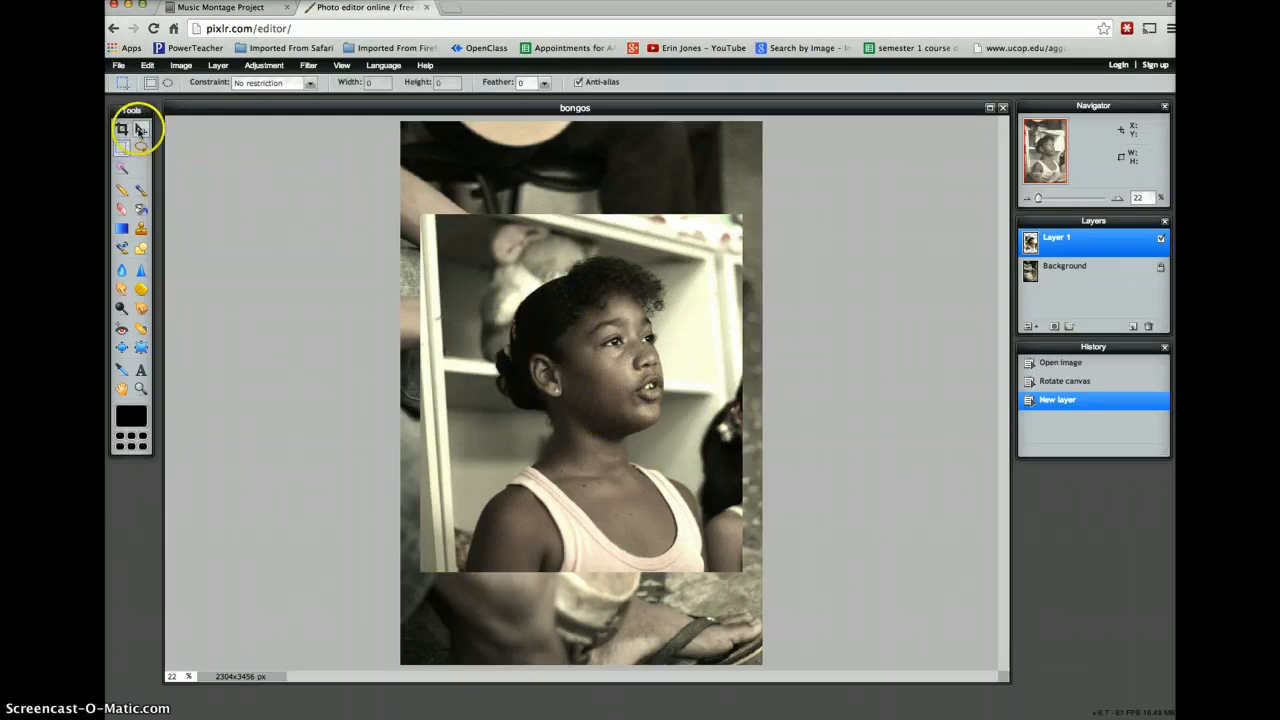
click(141, 130)
drag(563, 375, 578, 275)
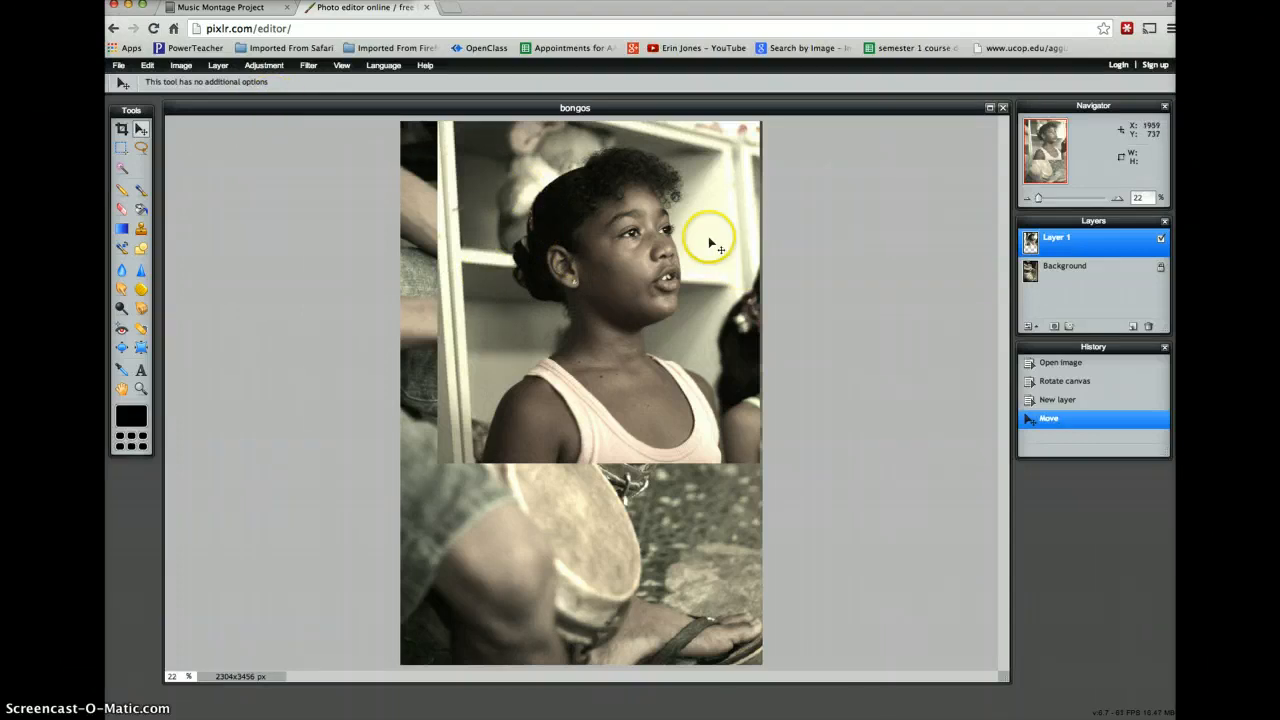
- Enlarge the singer layer with Free transform so it covers most of the upper bongos image, and apply the change
click(147, 67)
click(197, 170)
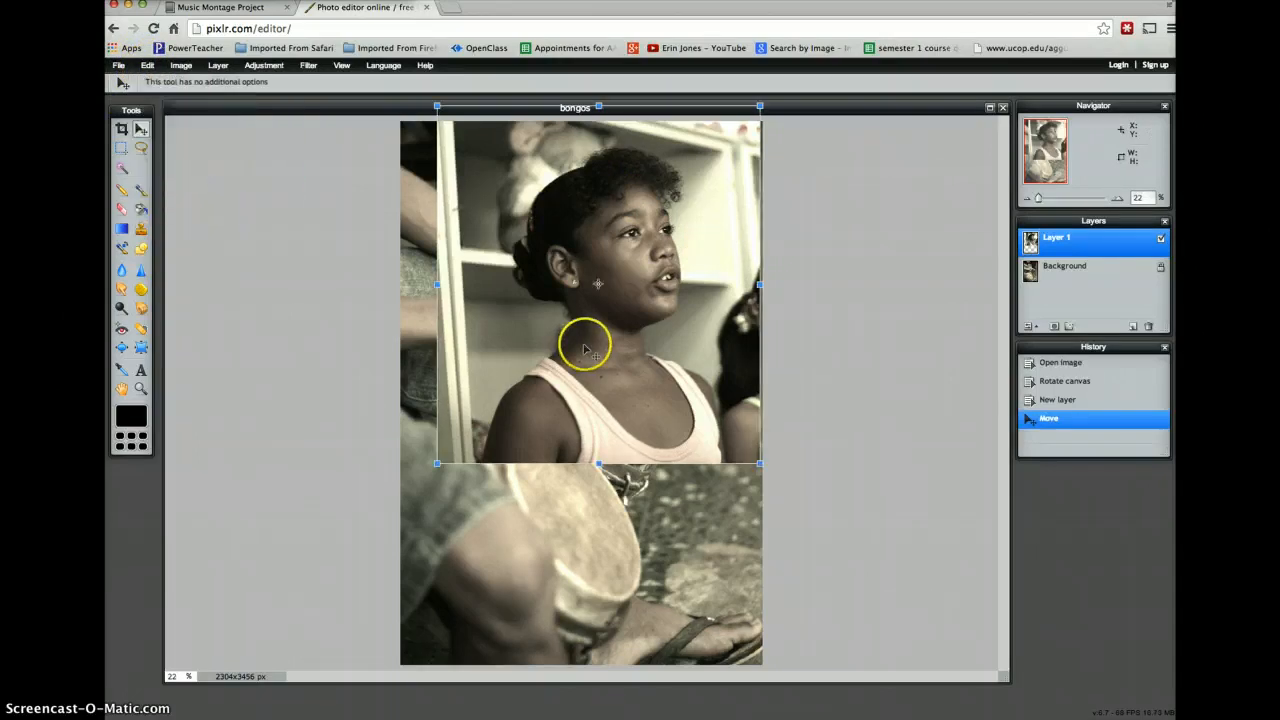
drag(436, 462, 412, 504)
drag(597, 283, 608, 312)
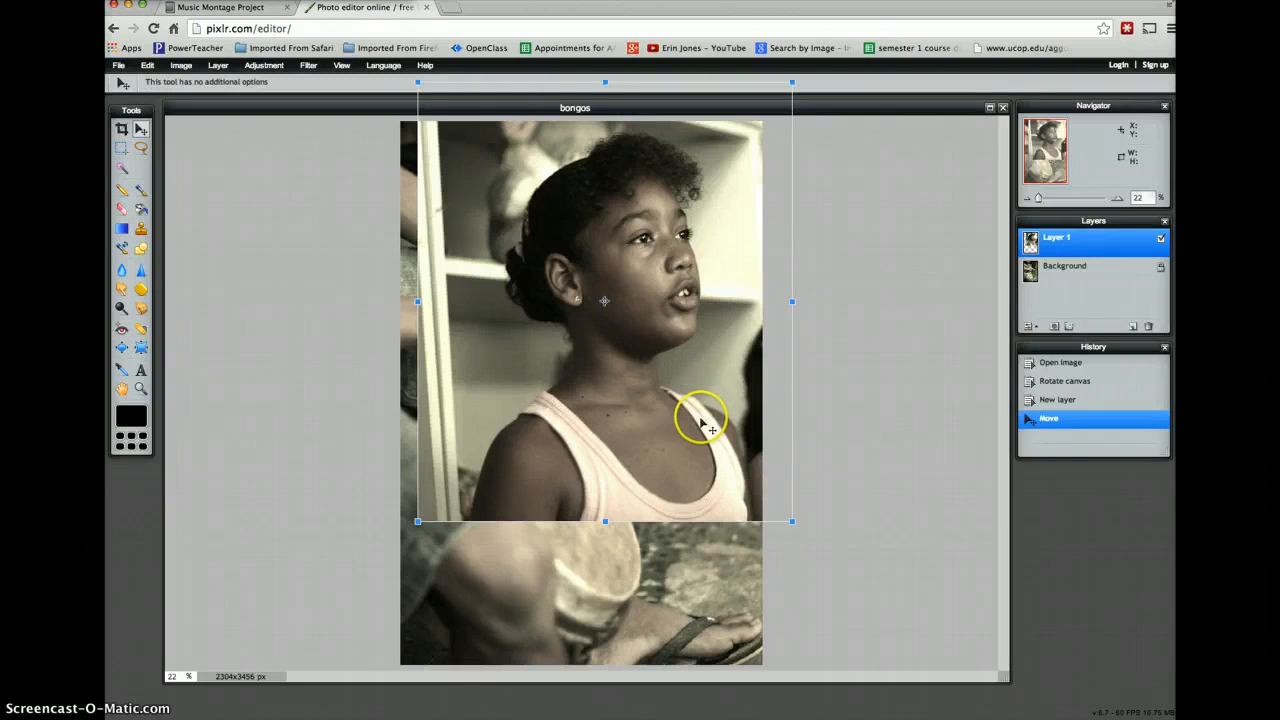
drag(602, 462, 601, 459)
click(791, 561)
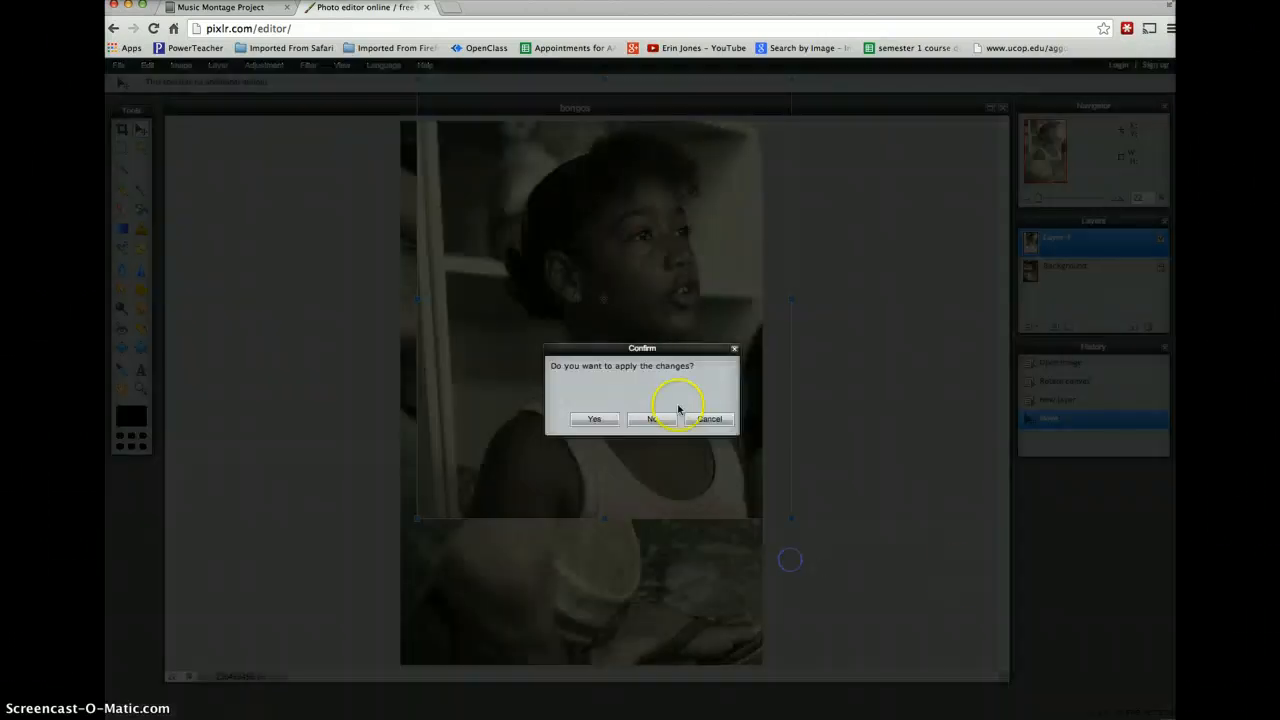
key(Return)
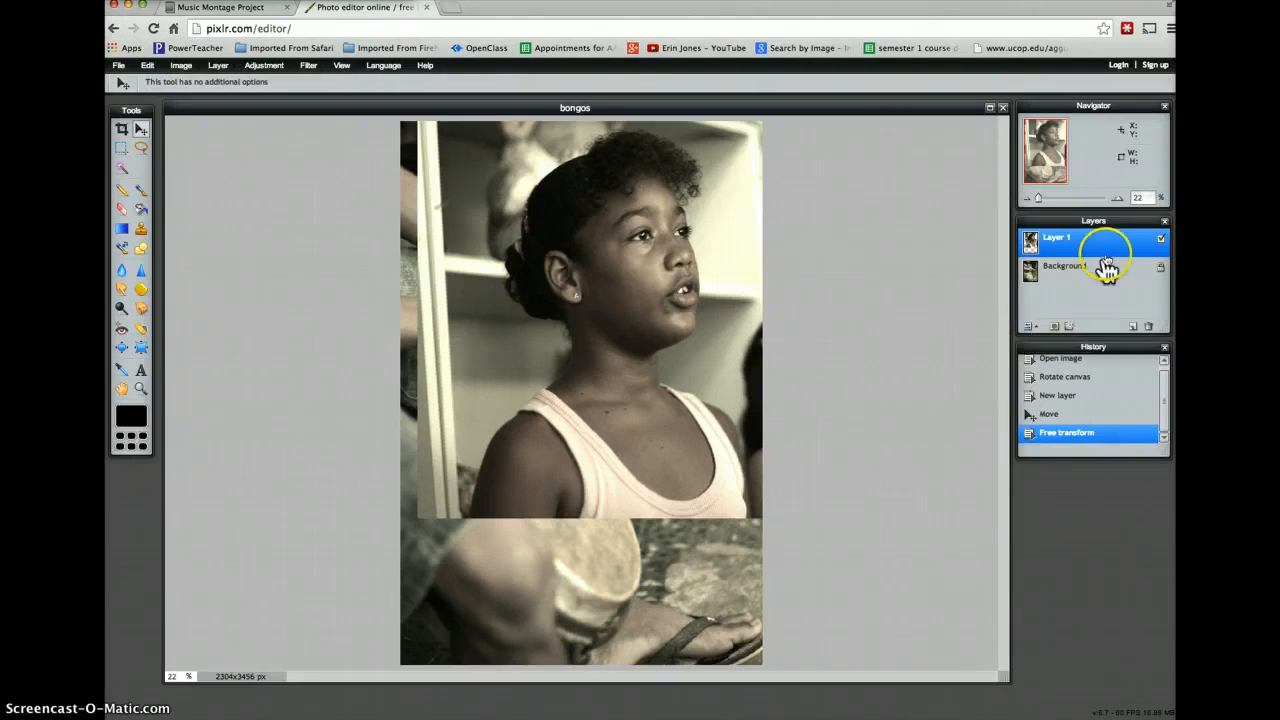
- Set the opacity of Layer 1 to 56 in the layer settings
click(1028, 327)
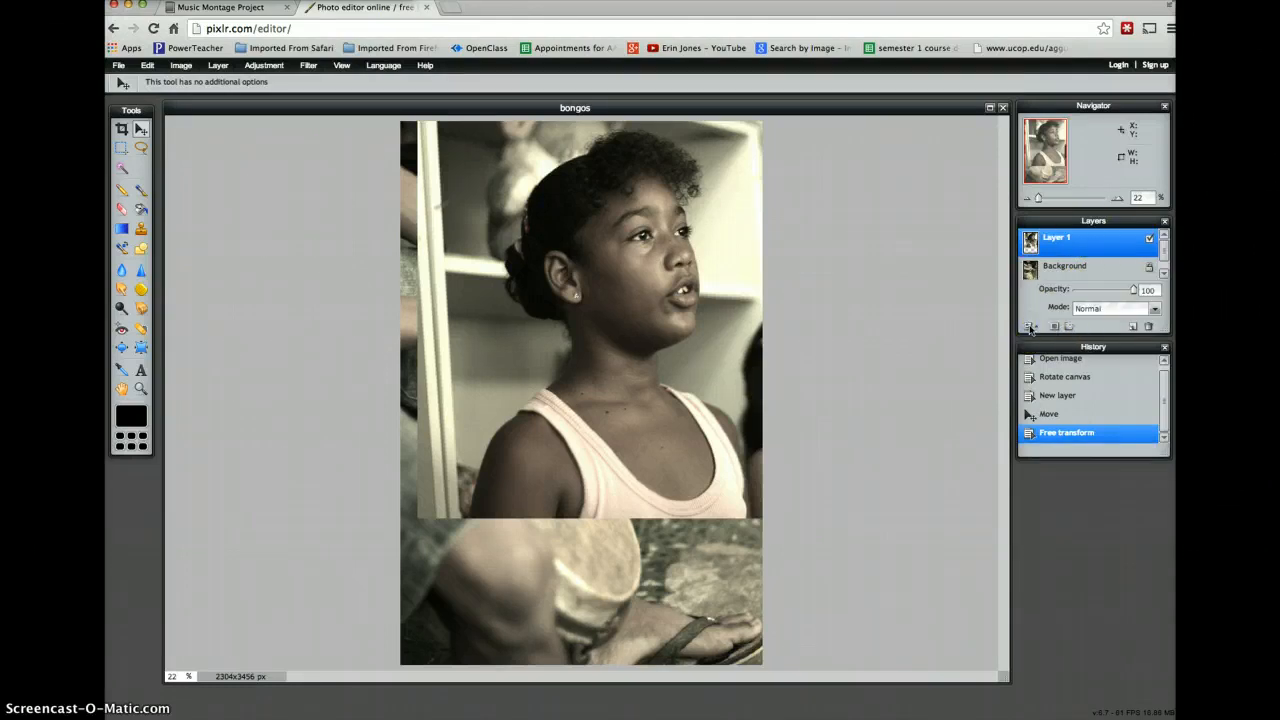
click(1029, 327)
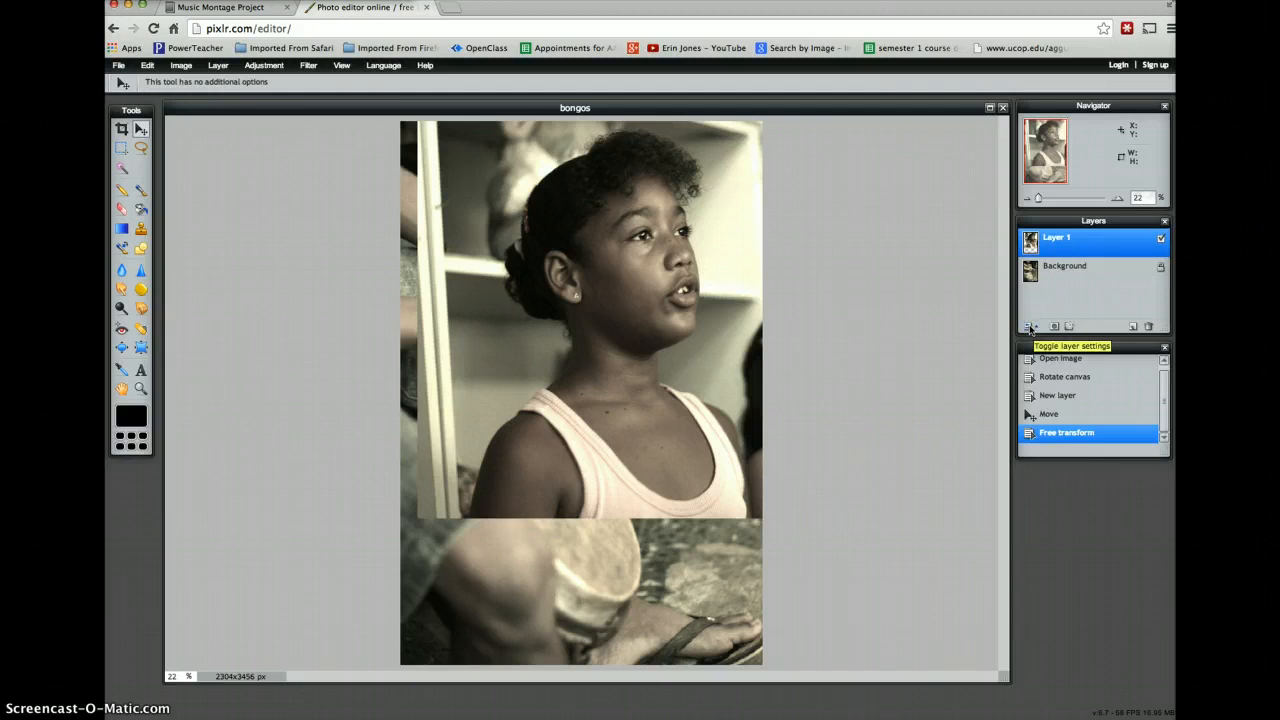
click(1029, 327)
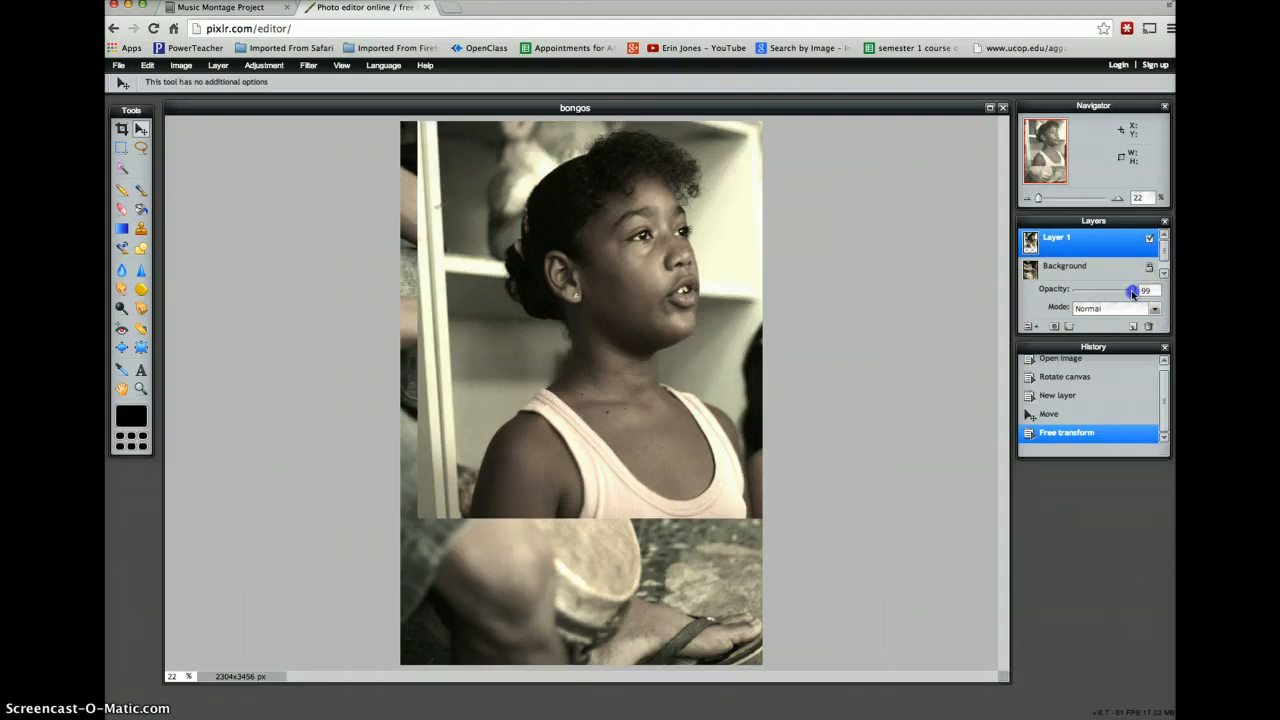
drag(1132, 292, 1107, 294)
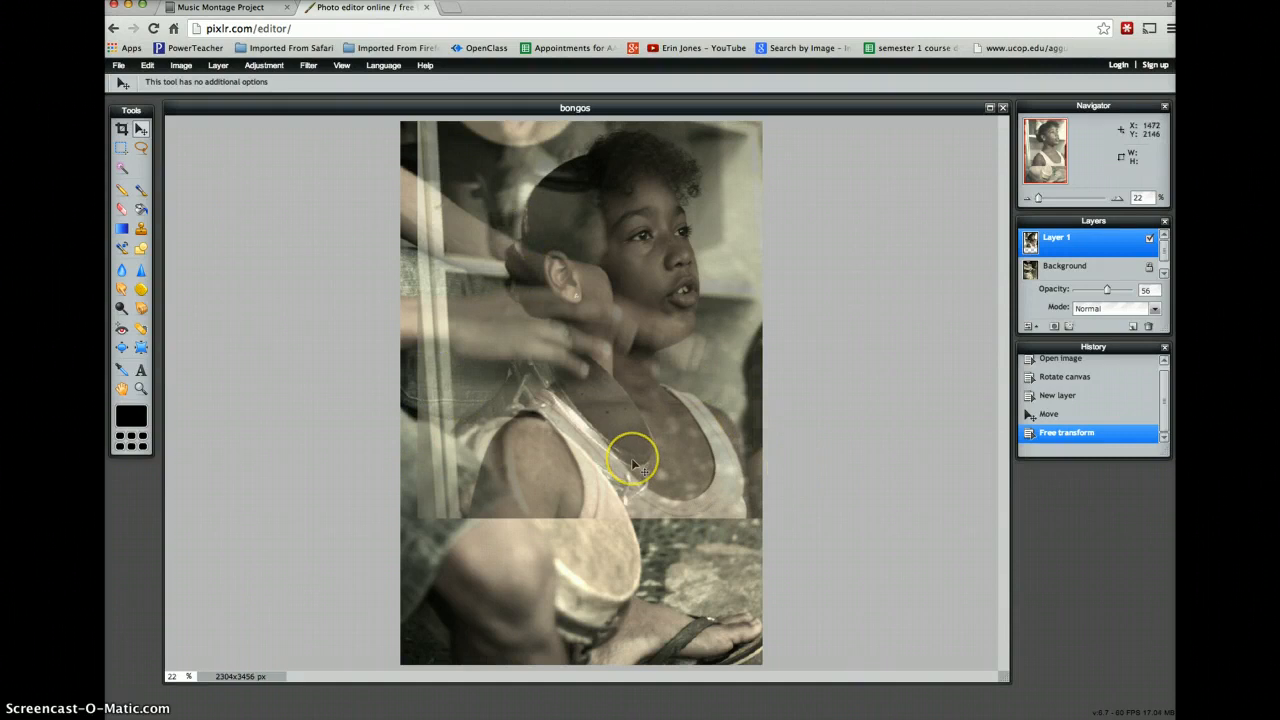
- Set up the Eraser with the soft round 200 brush preset, a diameter of 420 and a spacing of 63
click(124, 210)
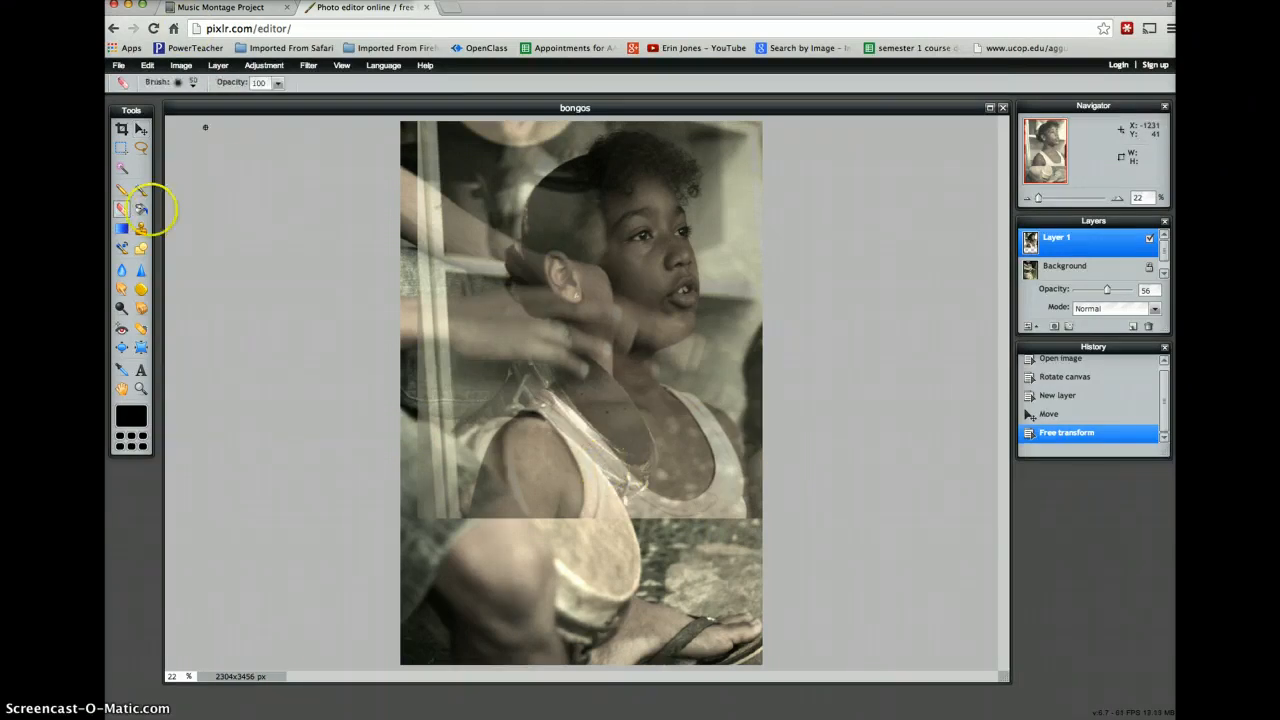
click(194, 83)
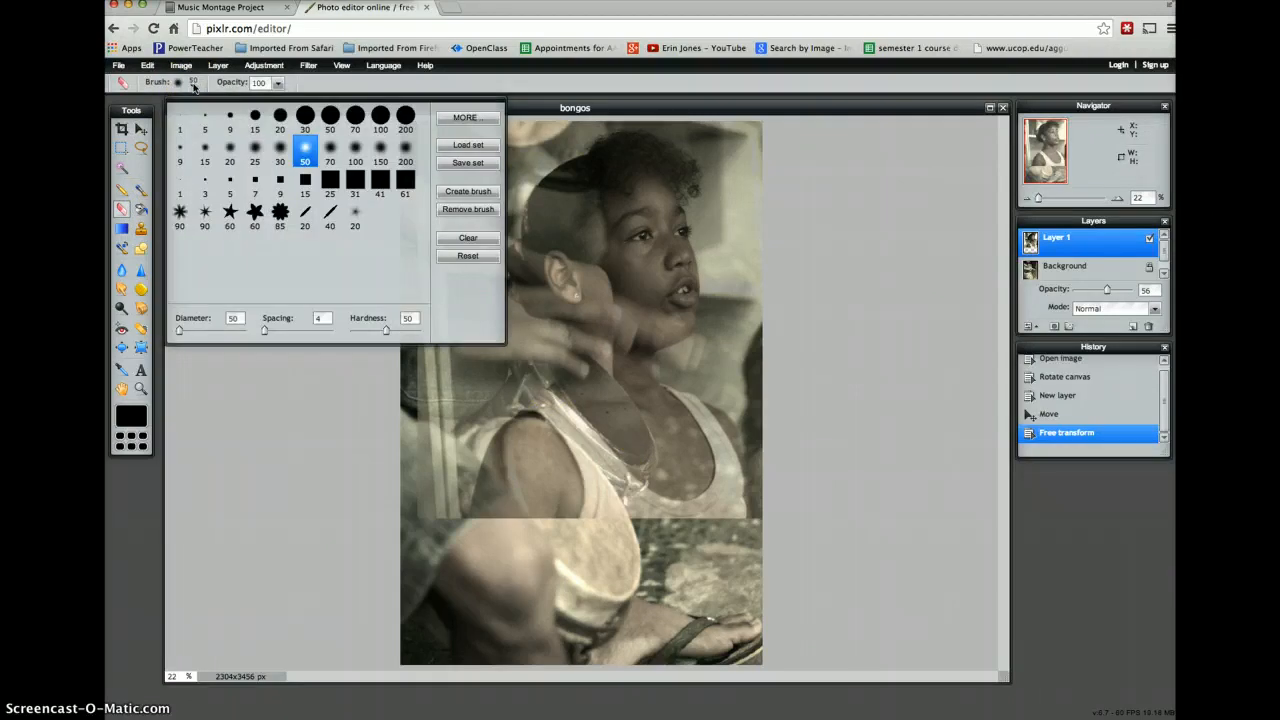
click(330, 117)
click(408, 152)
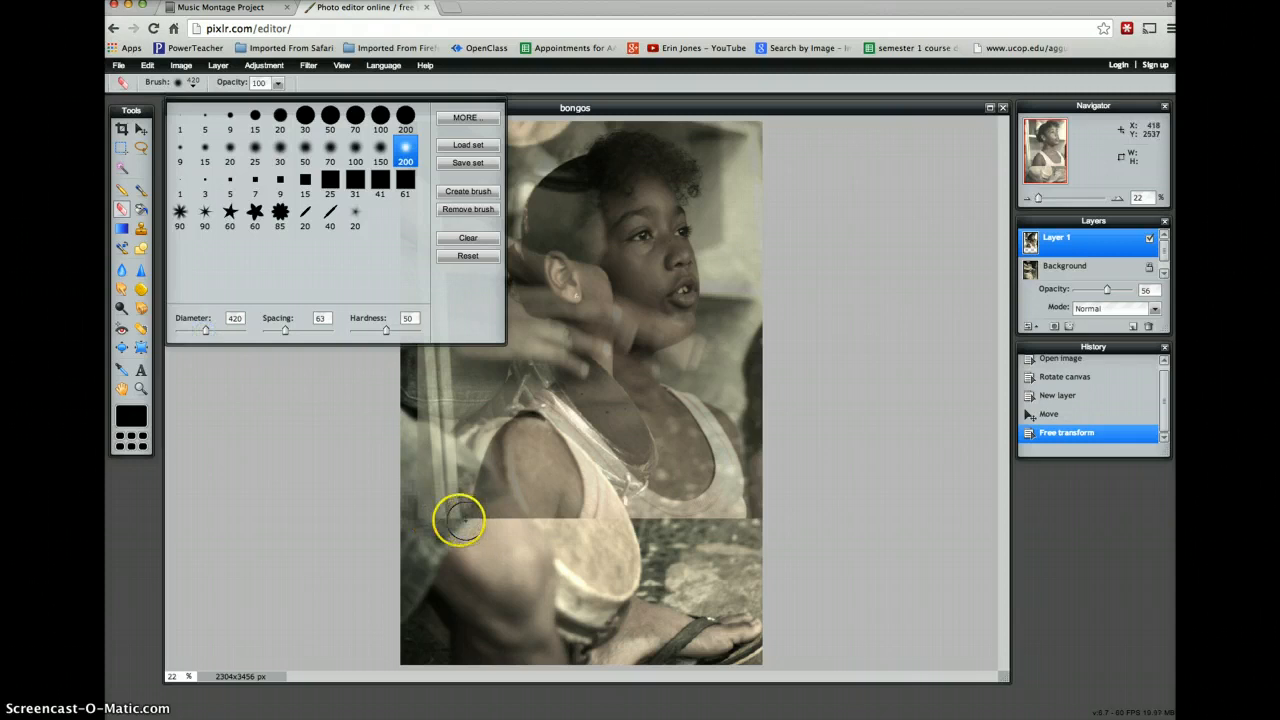
- Erase the hard lower edge and lower-right corner of the singer layer to blend it into the bongos photo
drag(459, 519, 450, 518)
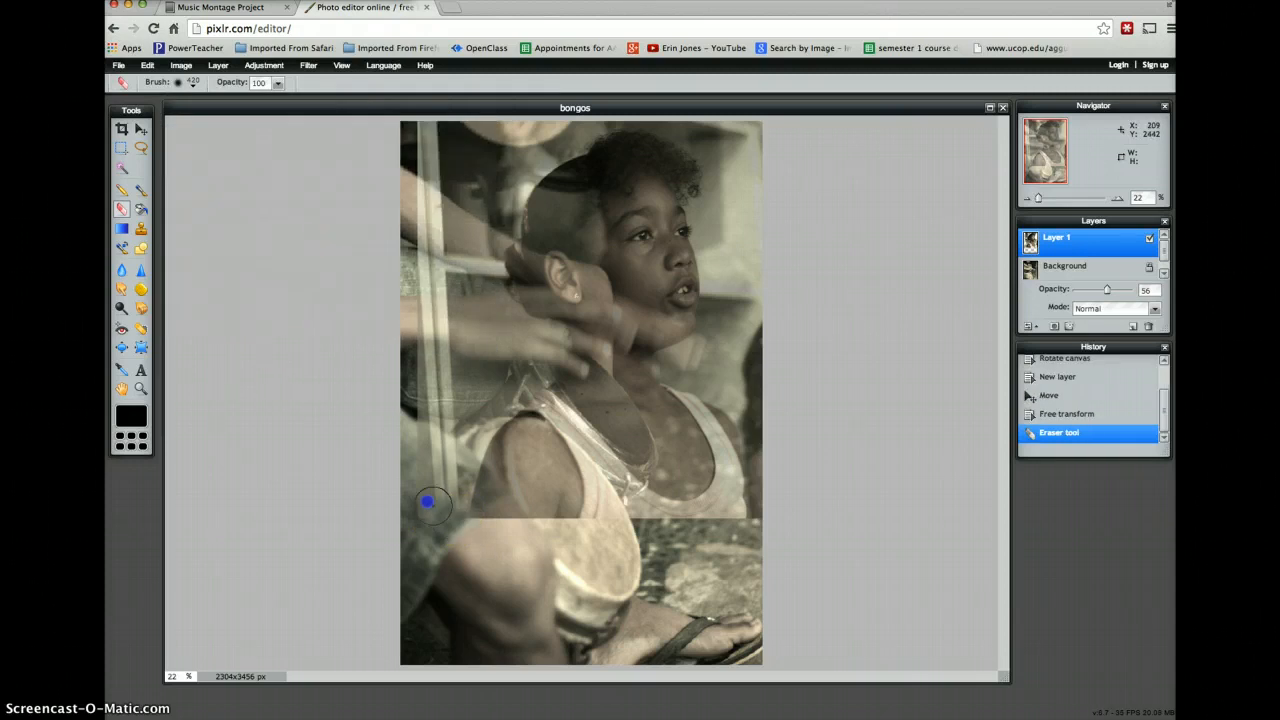
mouse_move(426, 508)
mouse_down()
mouse_move(422, 474)
mouse_move(494, 507)
mouse_move(608, 511)
mouse_move(713, 495)
mouse_move(764, 470)
mouse_move(756, 508)
mouse_move(730, 523)
mouse_up()
mouse_move(763, 450)
mouse_down()
mouse_move(773, 418)
mouse_move(745, 485)
mouse_up()
- Set the Eraser's opacity to 67 and erase the singer layer's shirt, lower edge and left side over the drums and arms
click(280, 82)
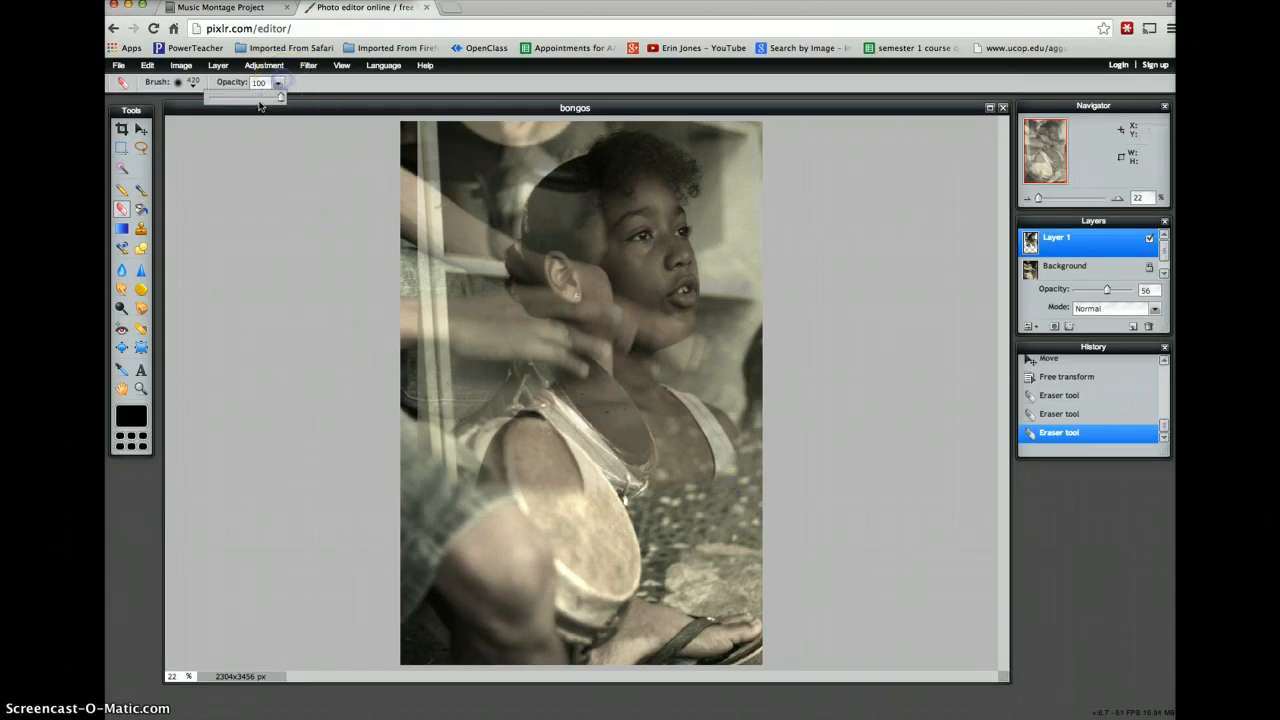
drag(257, 97, 241, 98)
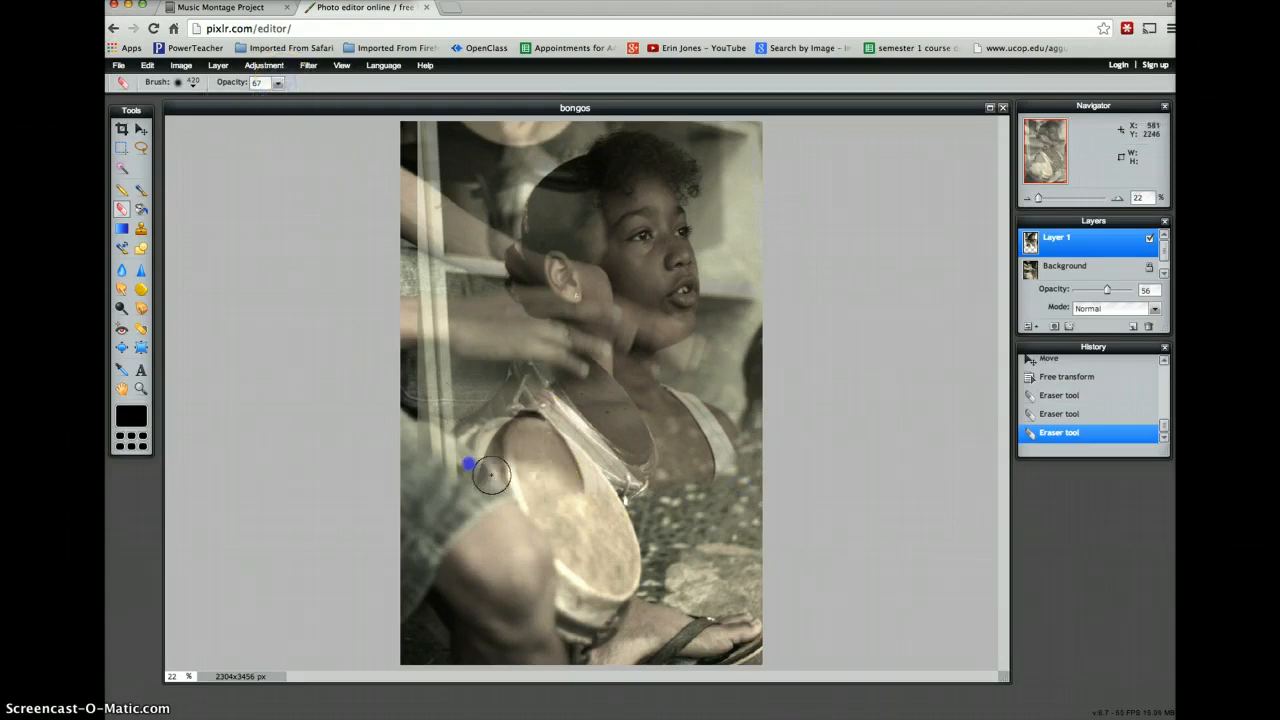
mouse_move(447, 433)
mouse_down()
mouse_move(489, 464)
mouse_move(562, 485)
mouse_move(717, 475)
mouse_move(755, 442)
mouse_move(770, 372)
mouse_up()
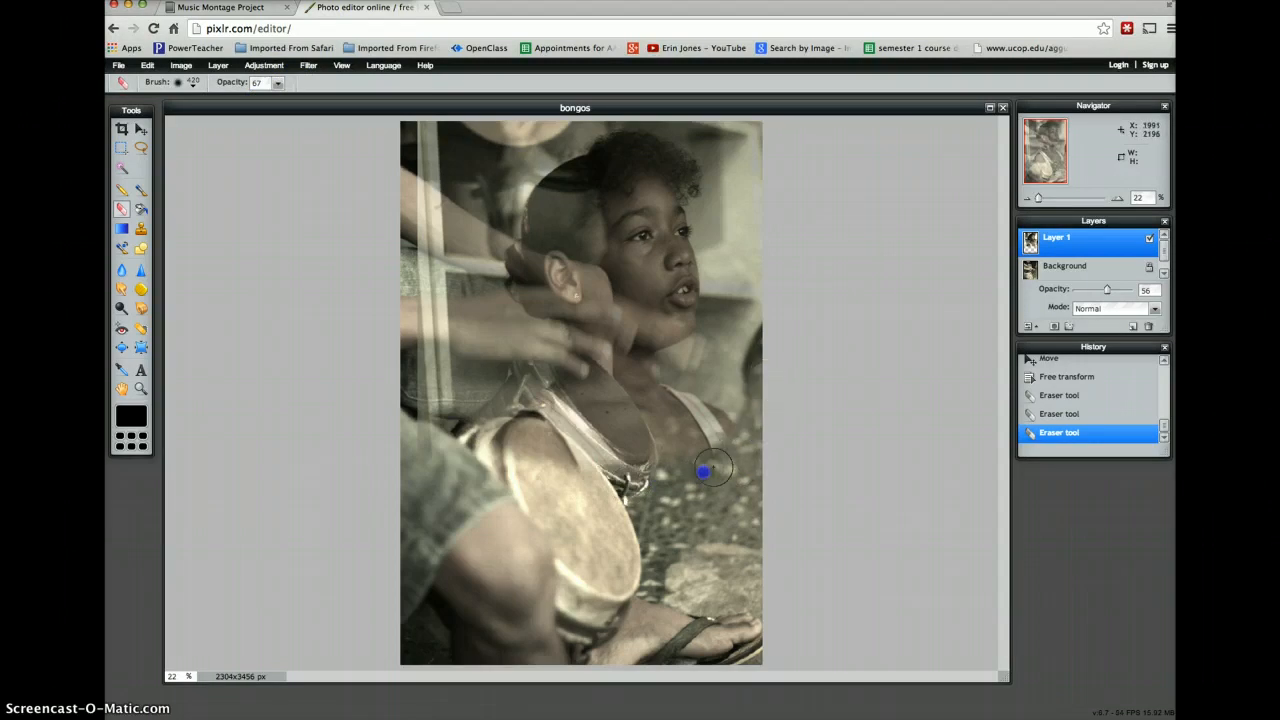
mouse_move(430, 436)
mouse_down()
mouse_move(409, 294)
mouse_move(410, 128)
mouse_move(437, 175)
mouse_move(483, 426)
mouse_move(449, 357)
mouse_move(420, 207)
mouse_up()
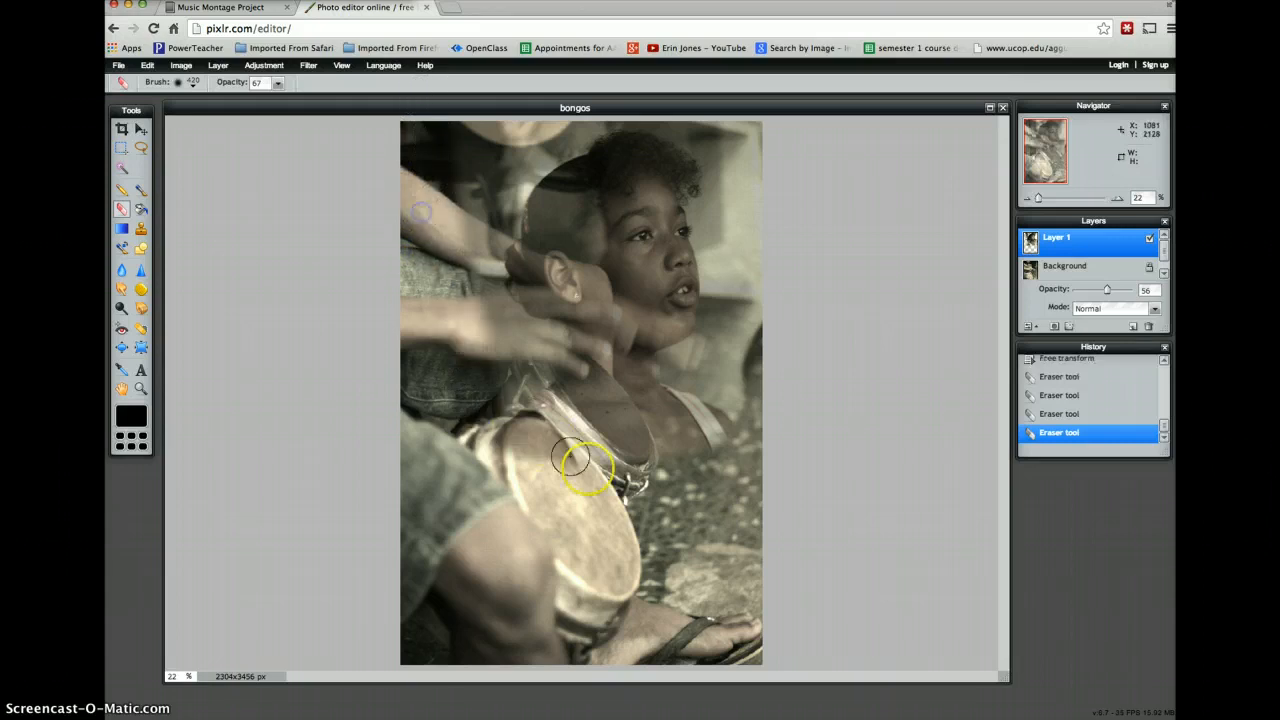
- Erase more of the singer layer along its upper corners, over the drums and around the shoulder below the face
mouse_move(570, 458)
mouse_down()
mouse_move(690, 445)
mouse_move(734, 423)
mouse_move(763, 322)
mouse_move(760, 154)
mouse_move(731, 121)
mouse_up()
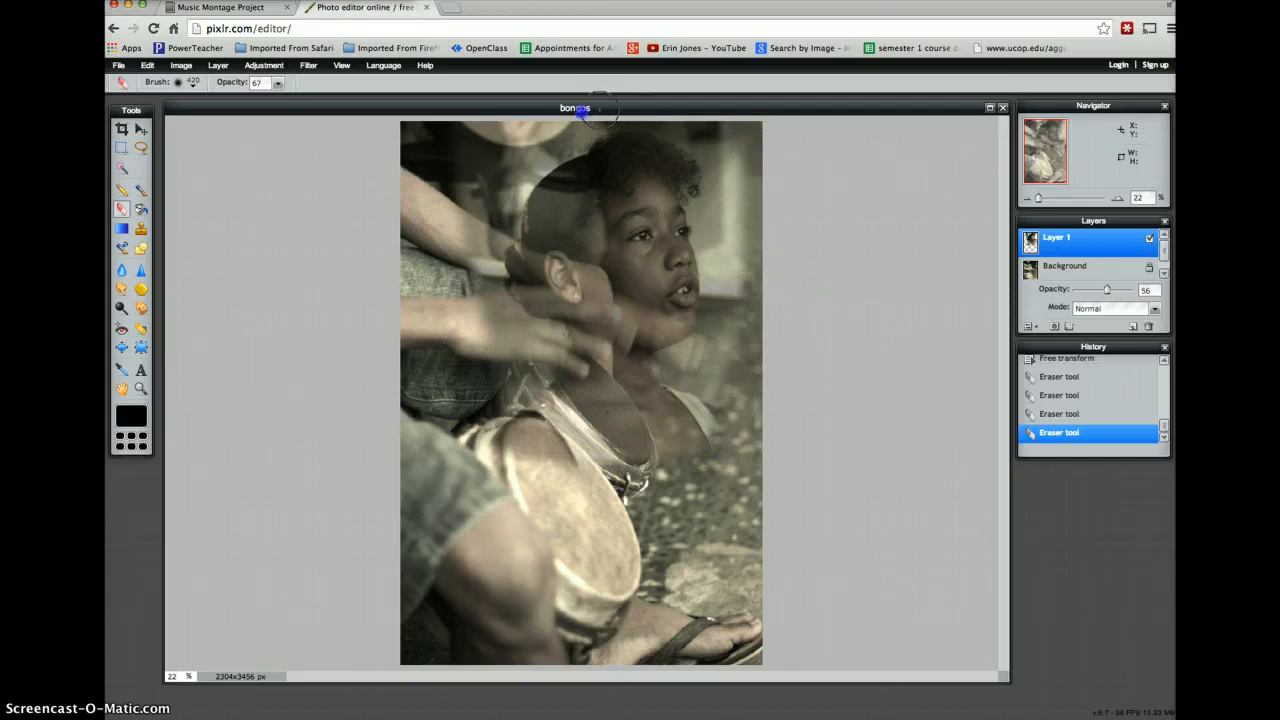
mouse_move(580, 110)
mouse_down()
mouse_move(518, 139)
mouse_move(473, 196)
mouse_move(447, 345)
mouse_up()
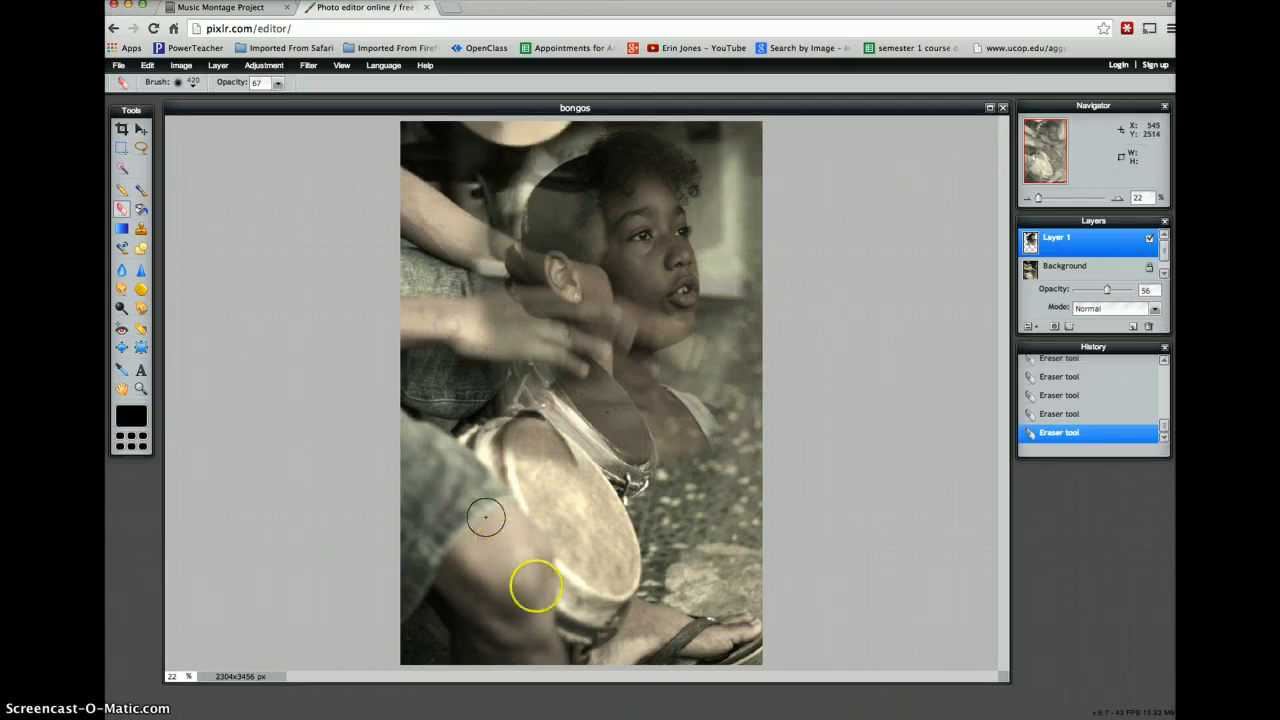
mouse_move(491, 418)
mouse_down()
mouse_move(540, 408)
mouse_move(603, 457)
mouse_move(672, 458)
mouse_move(711, 449)
mouse_move(697, 402)
mouse_up()
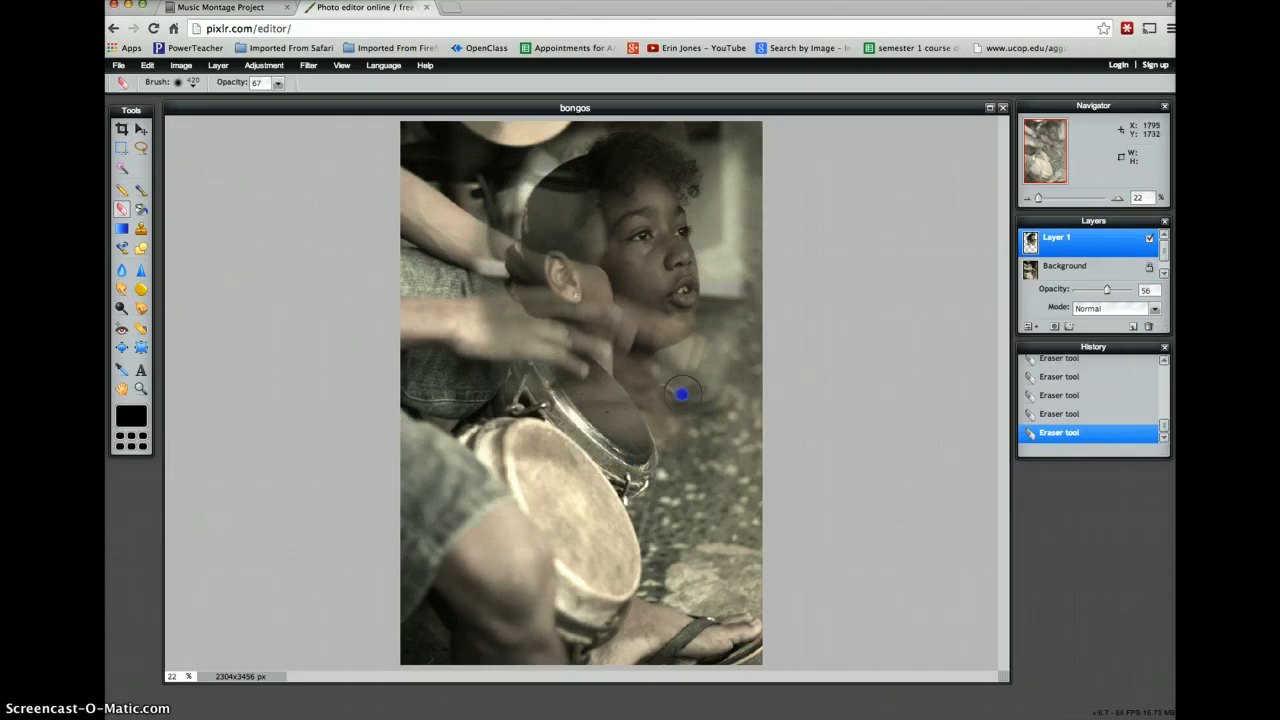
drag(755, 373, 745, 395)
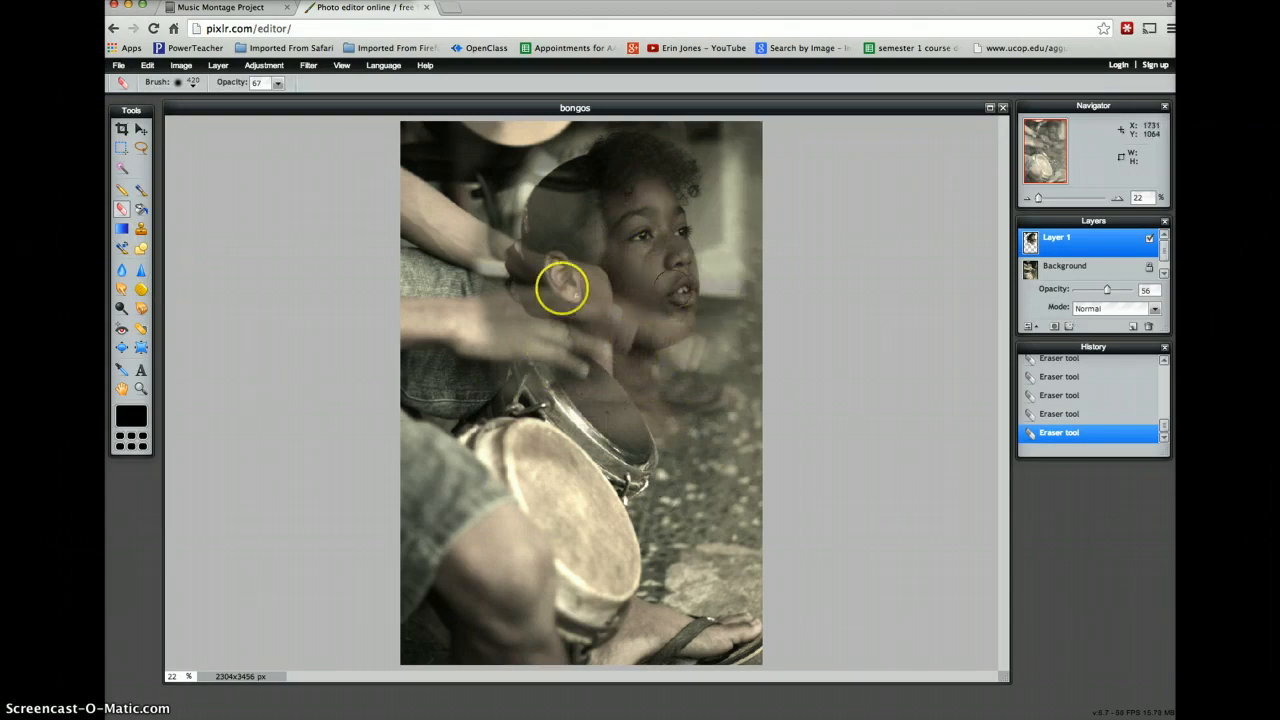
- Move the singer layer up and to the right so the face clears the drummer's hands
click(141, 130)
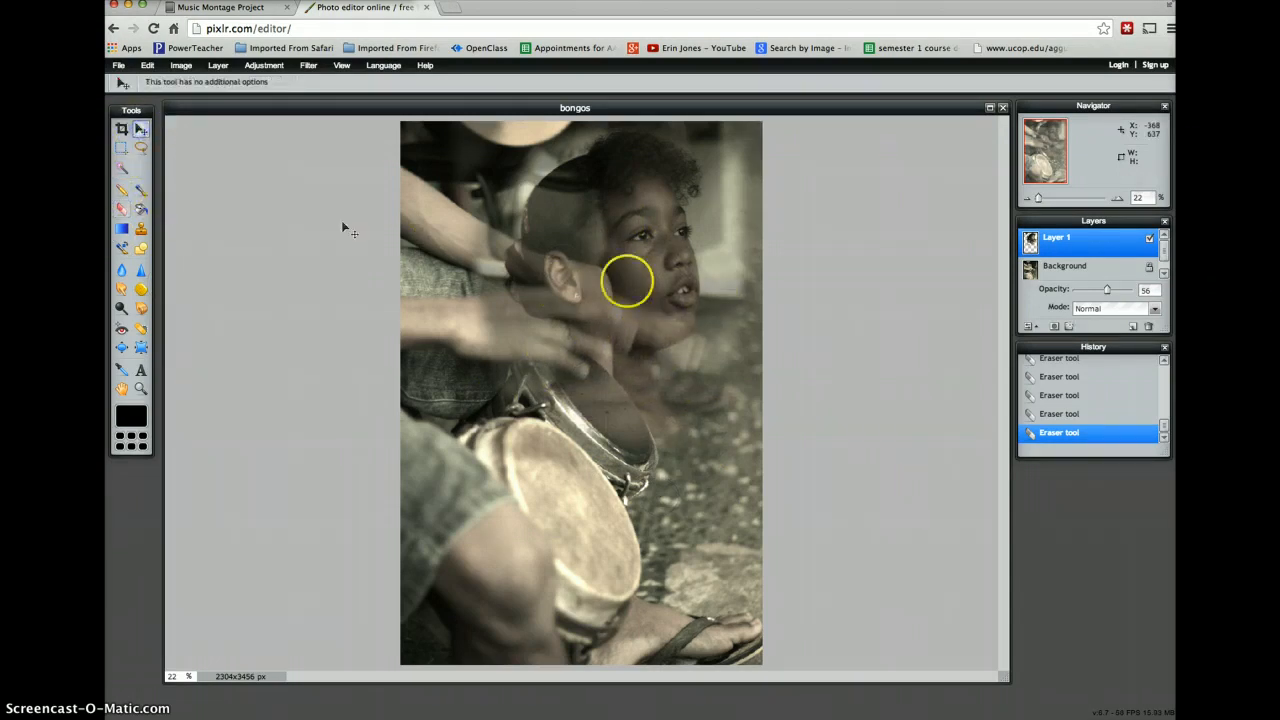
drag(626, 283, 674, 289)
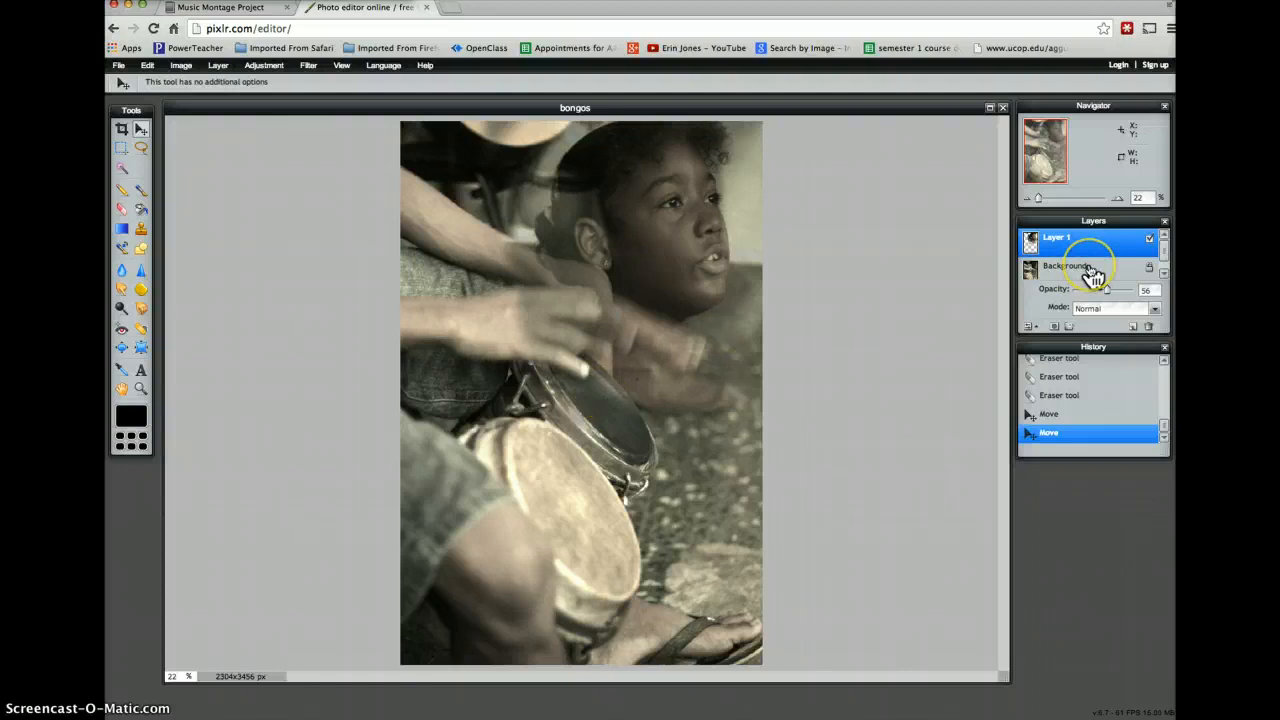
- Unlock the Background layer and hide it so only the singer layer is displayed
click(1090, 270)
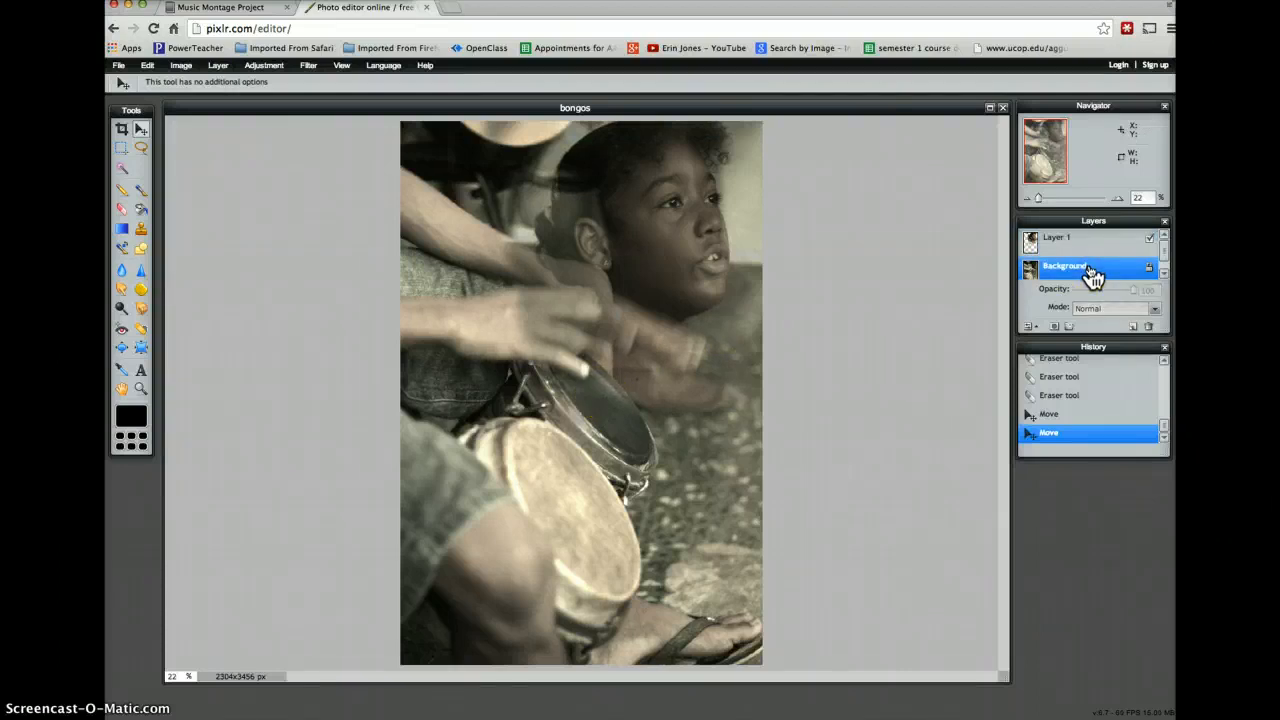
click(1150, 270)
click(1150, 272)
click(897, 370)
click(1151, 270)
click(748, 636)
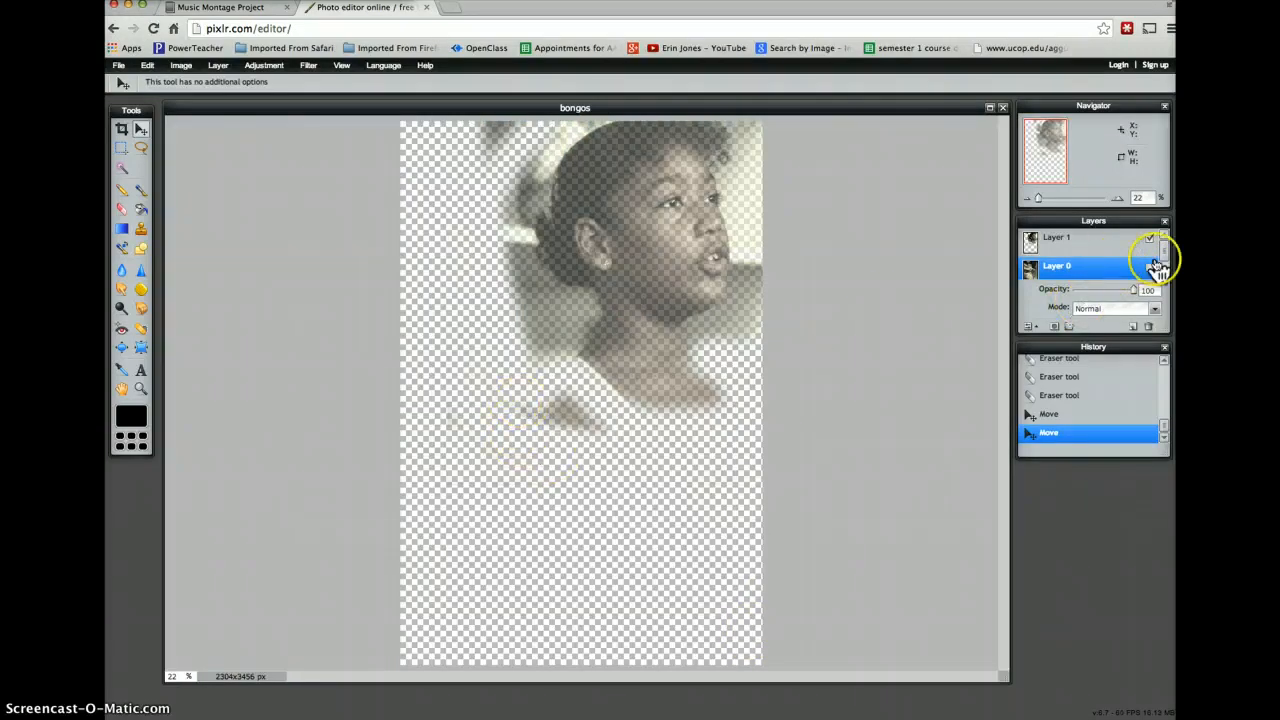
- Try to erase the leftover smudge below the singer's neck with the Eraser, and show Layer 0 again
click(121, 208)
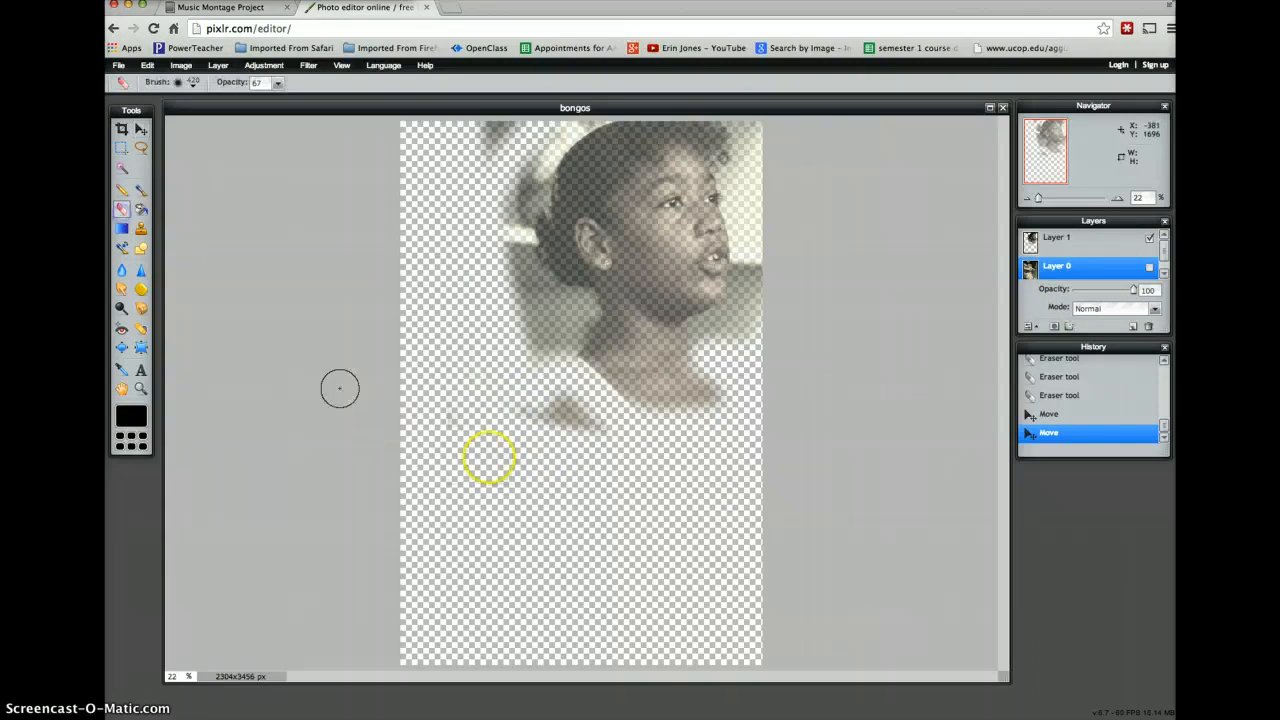
click(515, 420)
mouse_move(515, 420)
mouse_down()
mouse_move(604, 431)
mouse_move(543, 400)
mouse_up()
click(1052, 240)
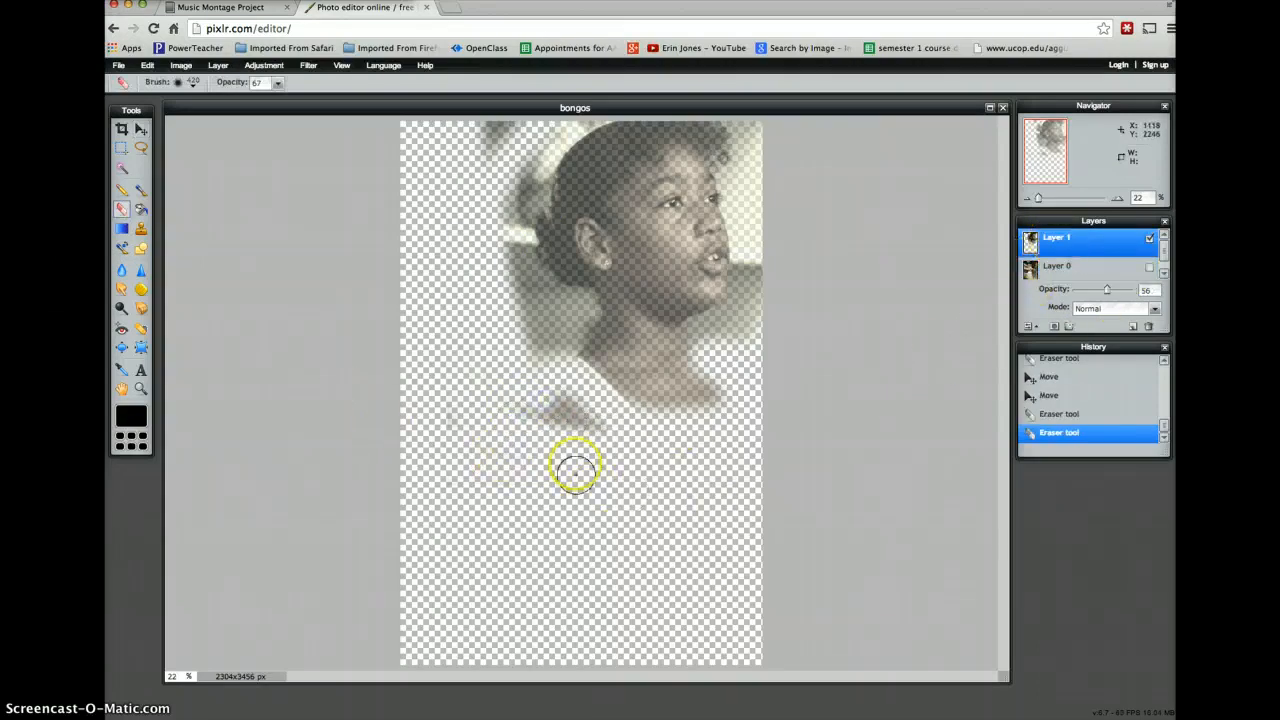
mouse_move(575, 467)
mouse_down()
mouse_move(549, 420)
mouse_move(583, 417)
mouse_move(606, 437)
mouse_move(523, 391)
mouse_up()
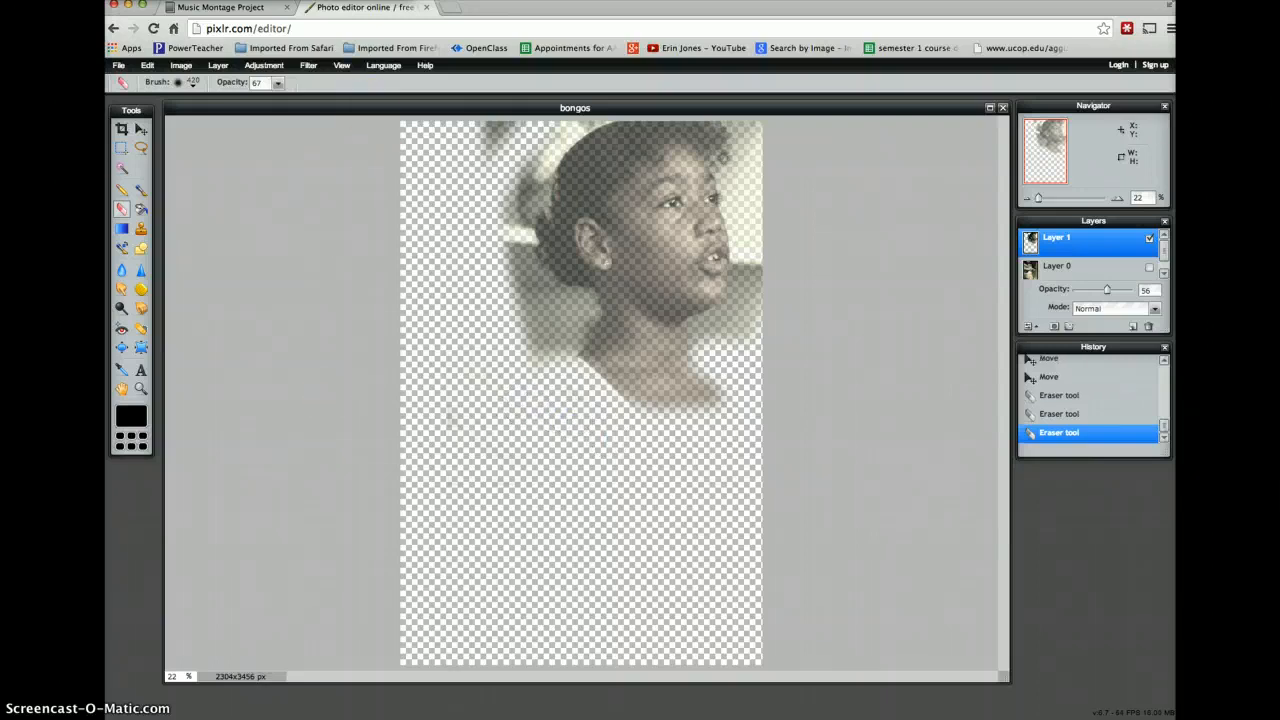
click(1150, 266)
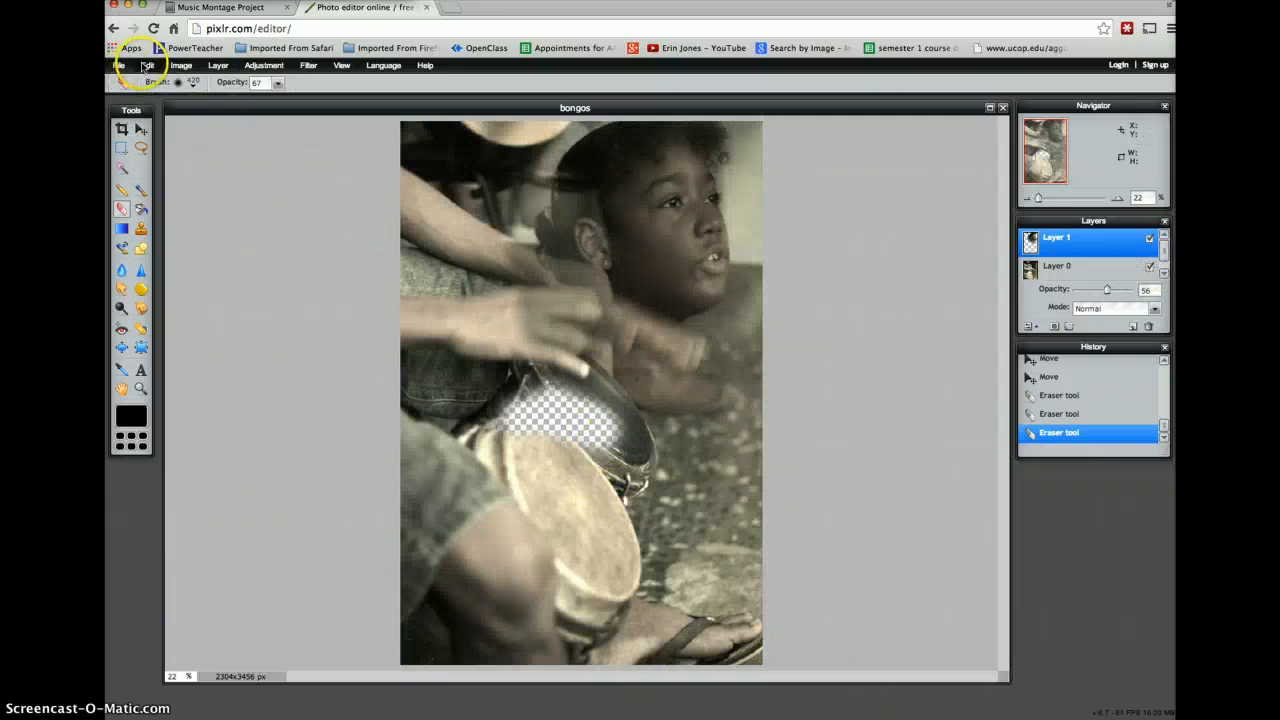
- Undo the last three eraser strokes
click(147, 66)
click(145, 80)
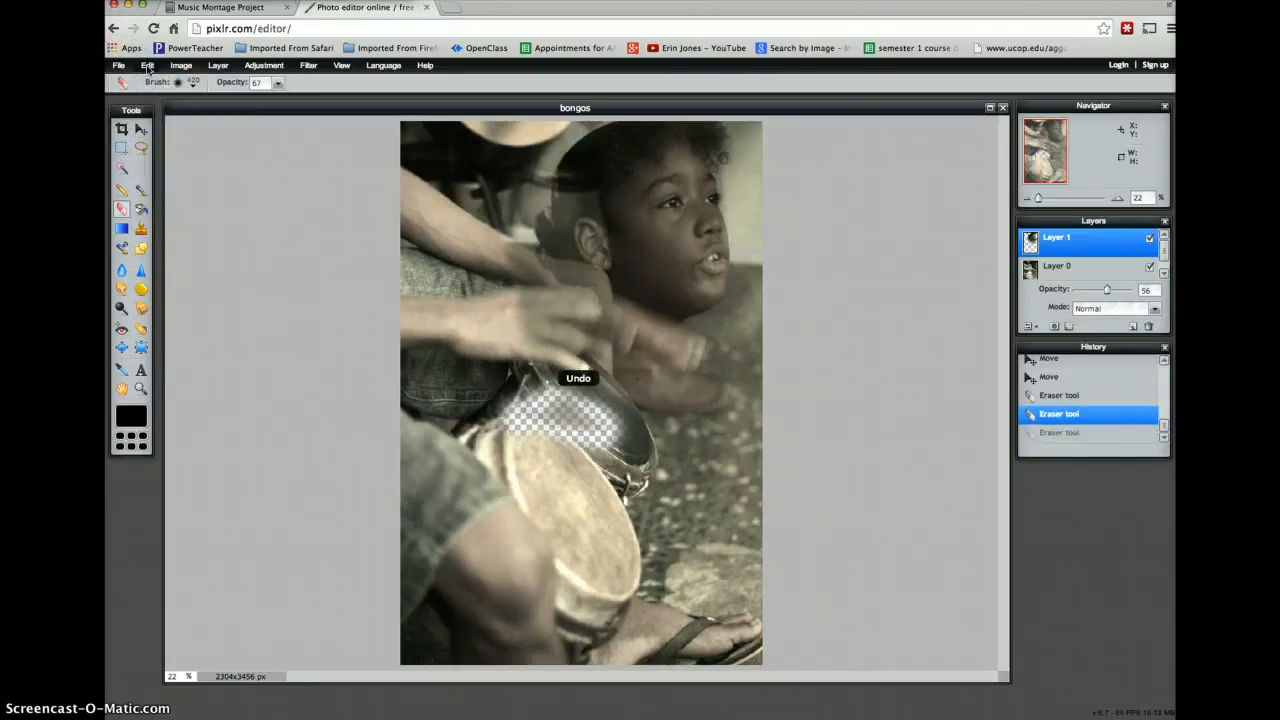
click(147, 66)
click(150, 82)
click(147, 66)
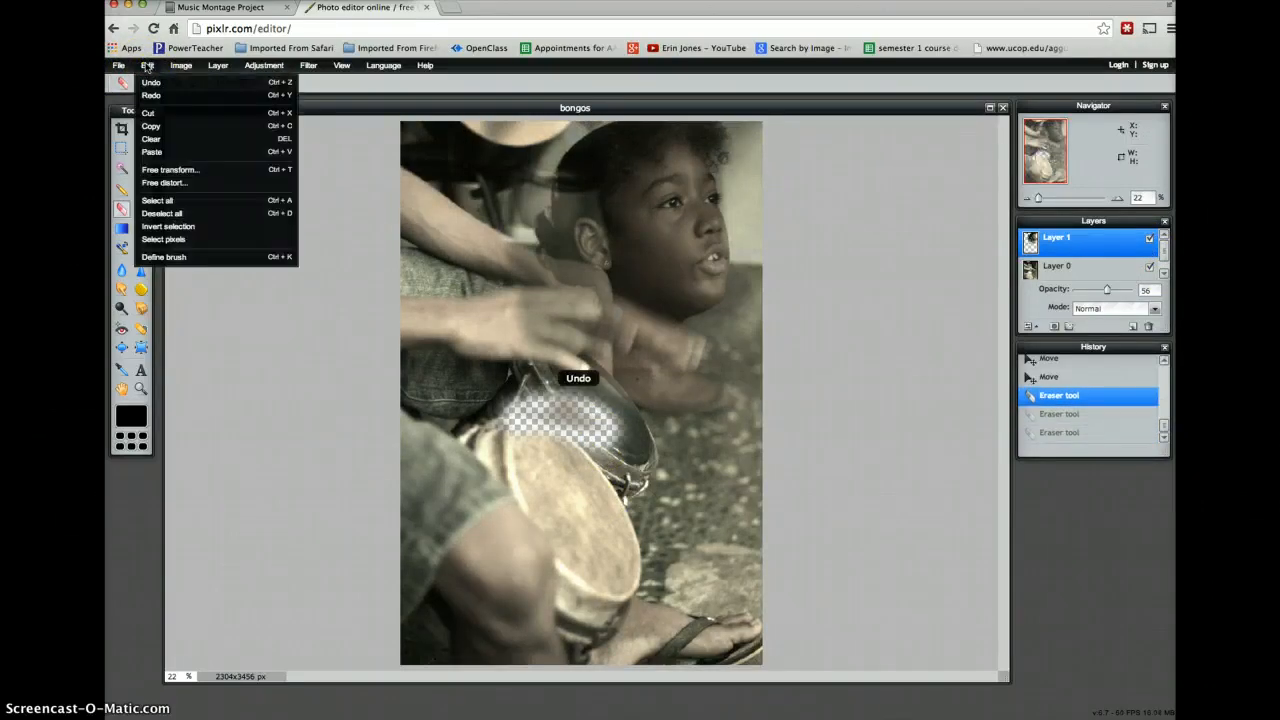
click(155, 83)
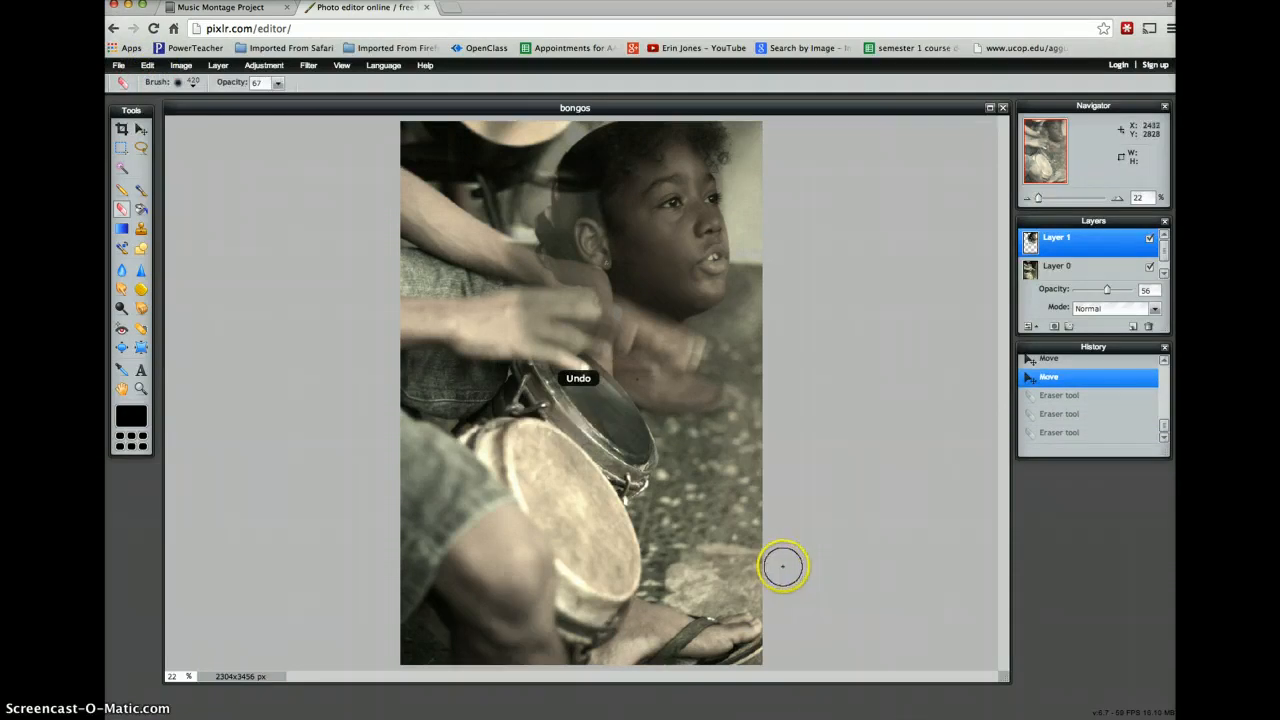
- Hide Layer 0 and erase the leftover smudge below the singer's neck on Layer 1
click(1115, 272)
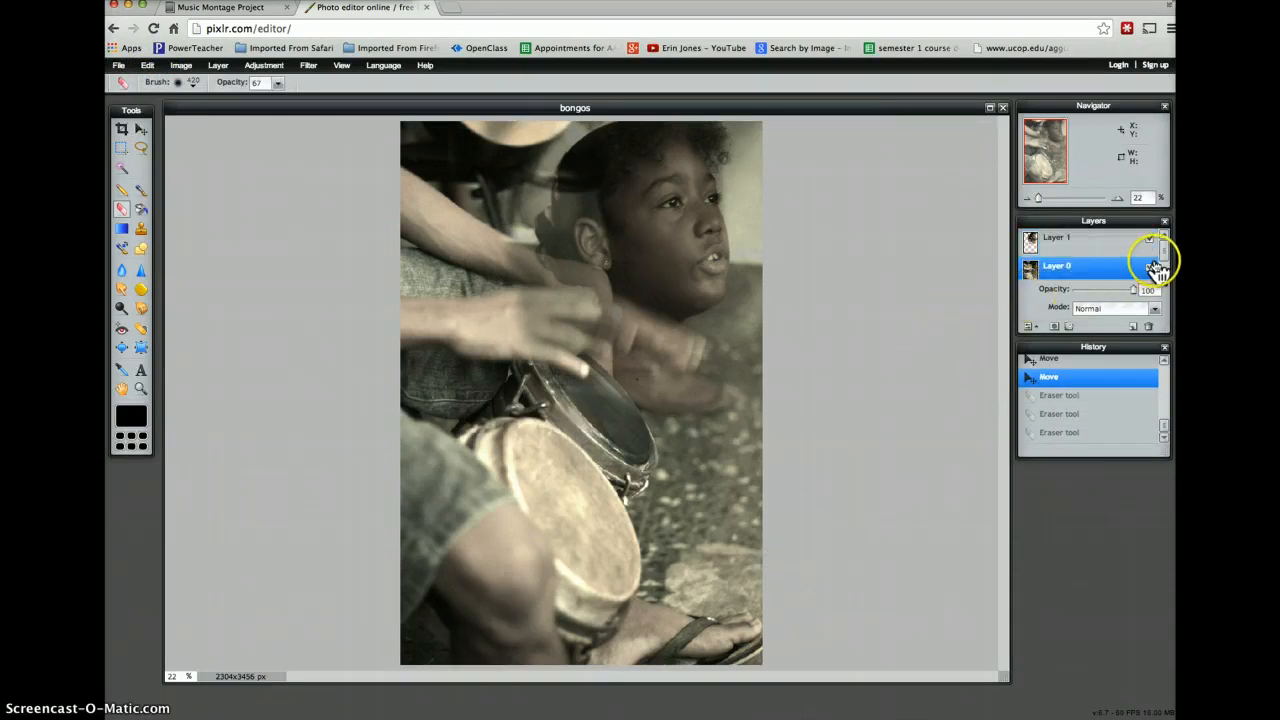
click(1149, 267)
click(1115, 240)
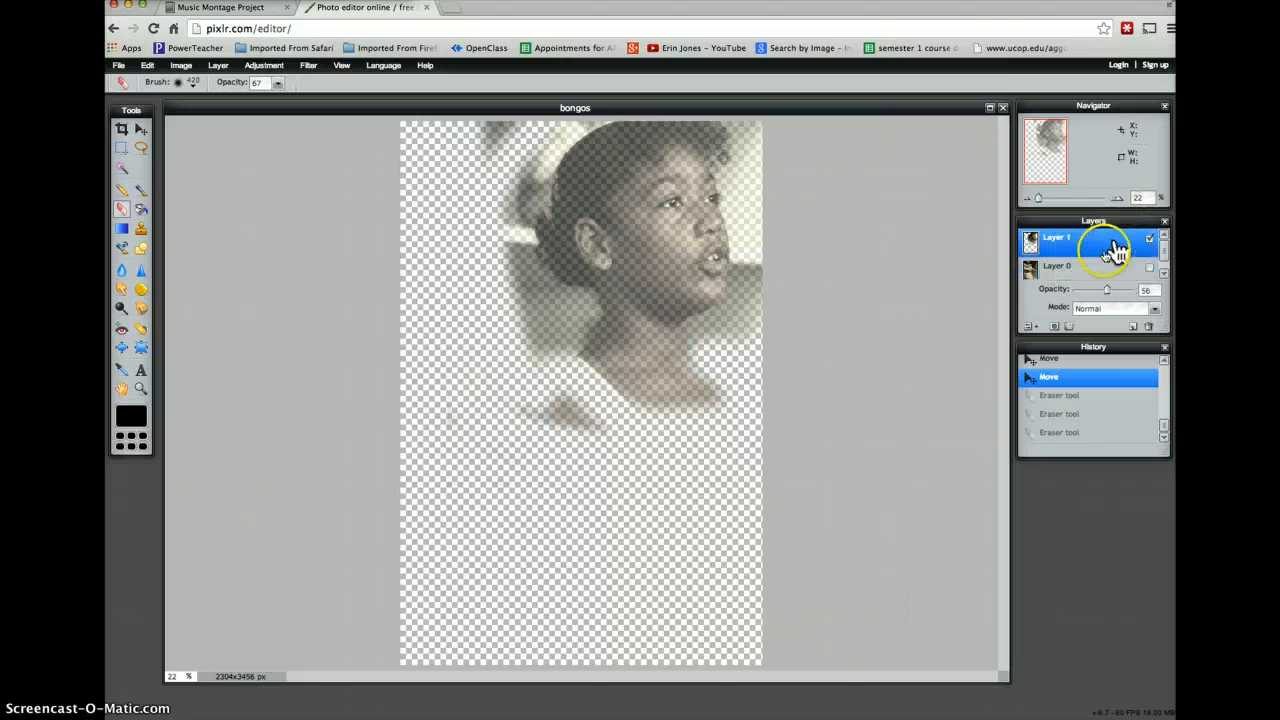
mouse_move(613, 432)
mouse_down()
mouse_move(557, 408)
mouse_move(526, 416)
mouse_move(532, 391)
mouse_move(604, 432)
mouse_move(666, 438)
mouse_up()
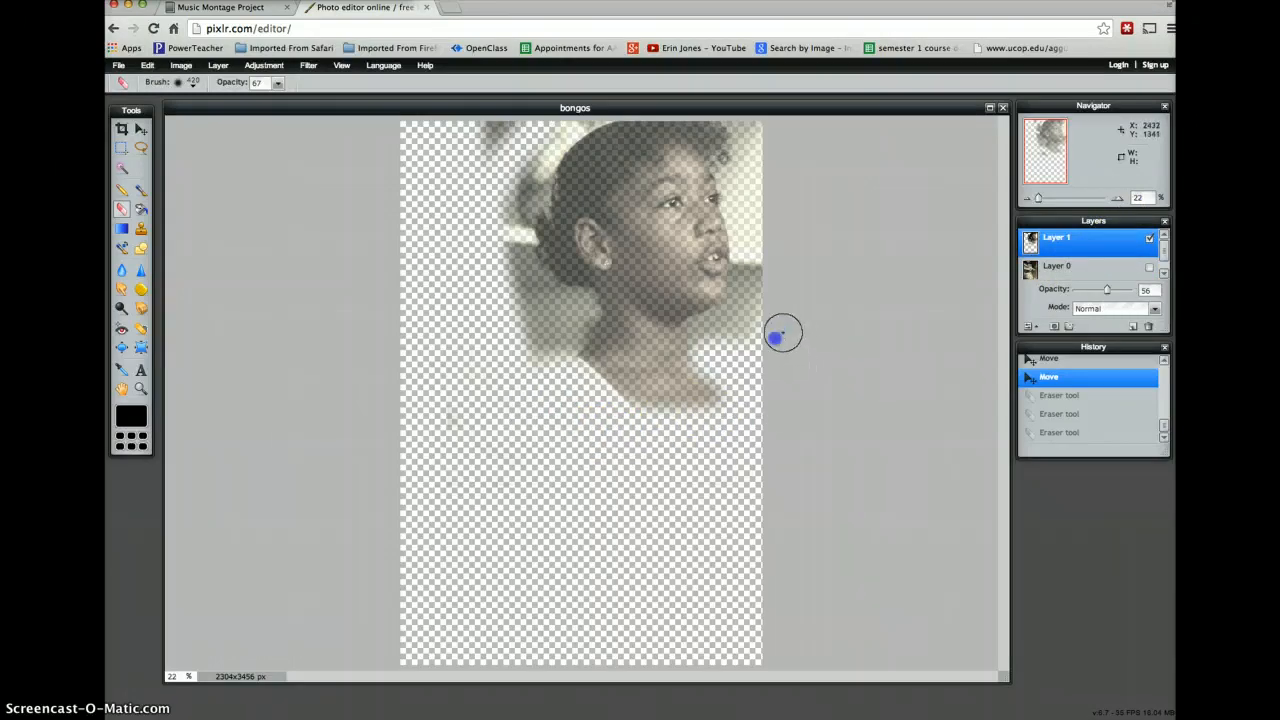
- Erase the remaining background along both sides of the singer's head on Layer 1, and show Layer 0 again
mouse_move(775, 267)
mouse_down()
mouse_move(777, 217)
mouse_move(746, 114)
mouse_up()
mouse_move(515, 138)
mouse_down()
mouse_move(483, 155)
mouse_move(482, 142)
mouse_move(489, 129)
mouse_move(486, 253)
mouse_move(559, 399)
mouse_move(634, 466)
mouse_up()
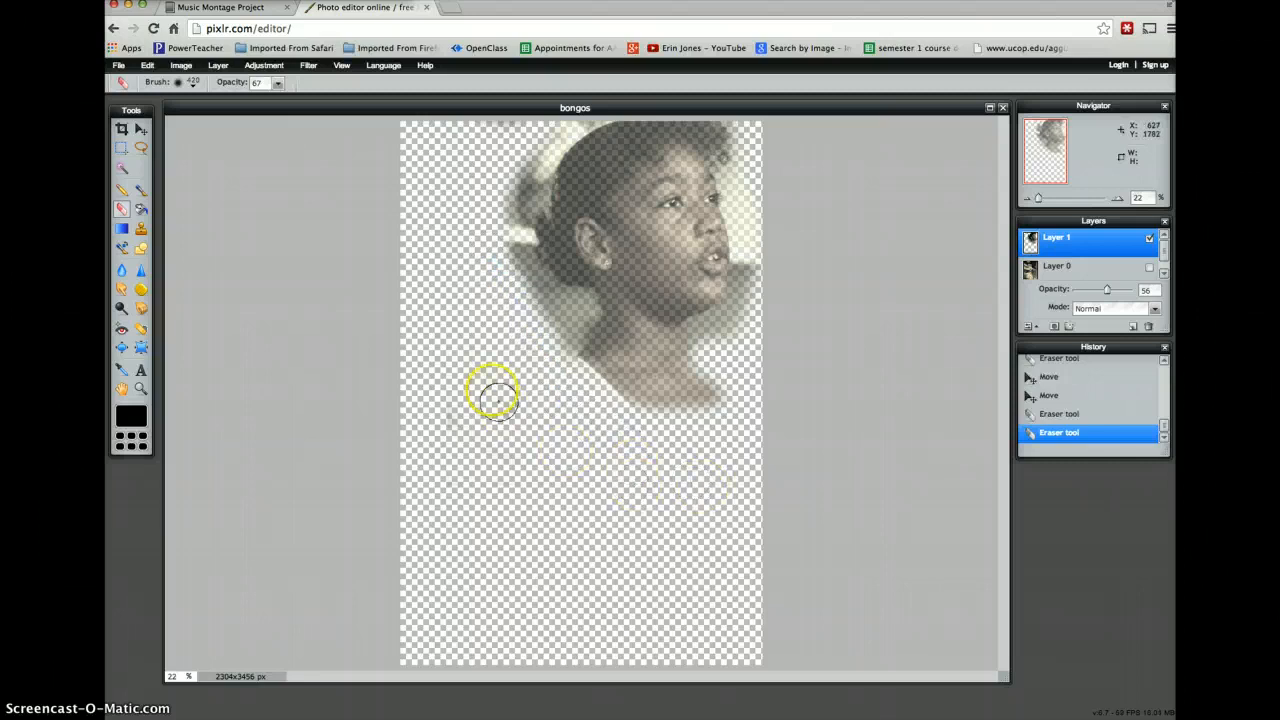
mouse_move(495, 385)
mouse_down()
mouse_move(551, 333)
mouse_move(506, 269)
mouse_move(503, 223)
mouse_move(523, 146)
mouse_move(558, 115)
mouse_up()
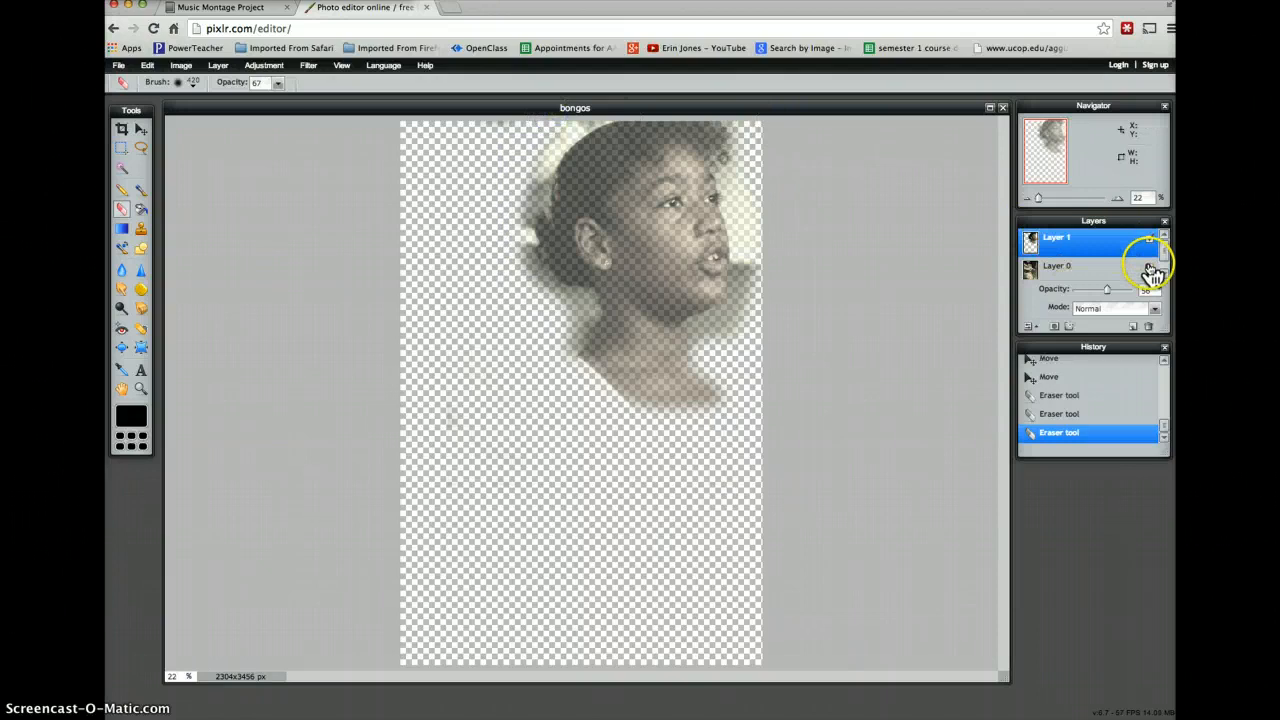
click(1149, 267)
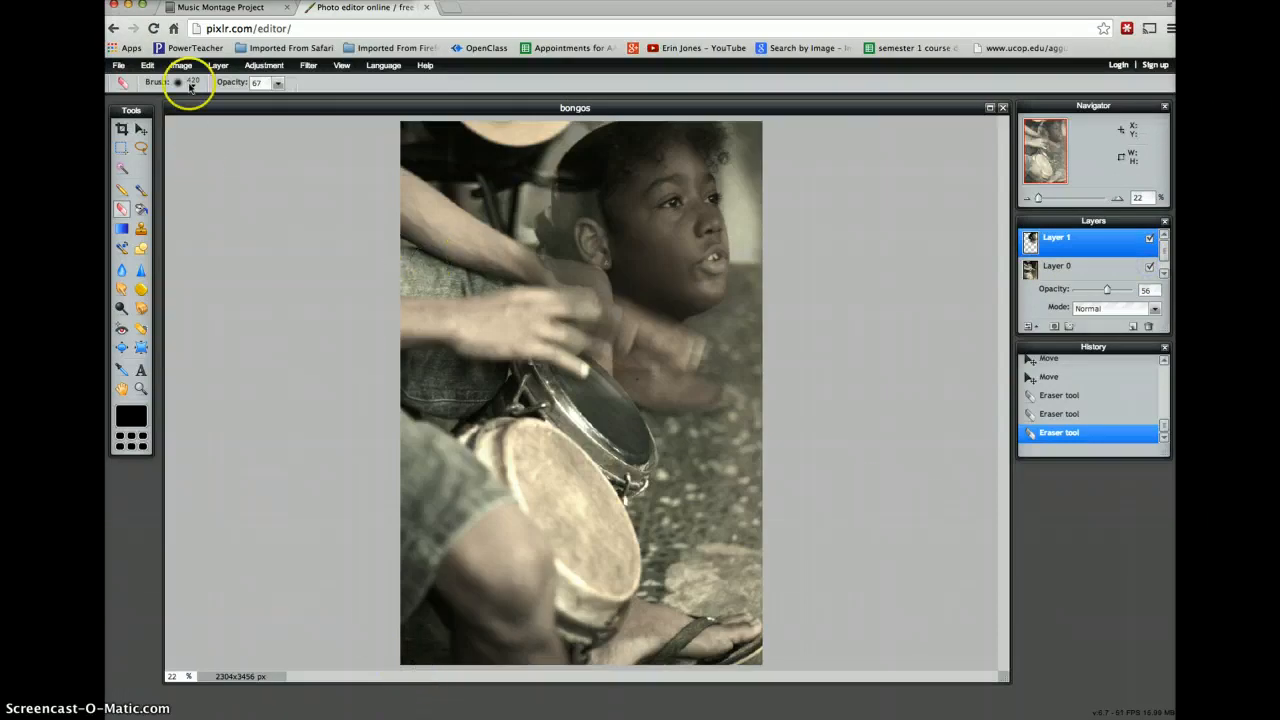
- Enlarge the singer layer with Free transform, reposition the face in the image's upper right, and apply the change
click(147, 65)
click(210, 170)
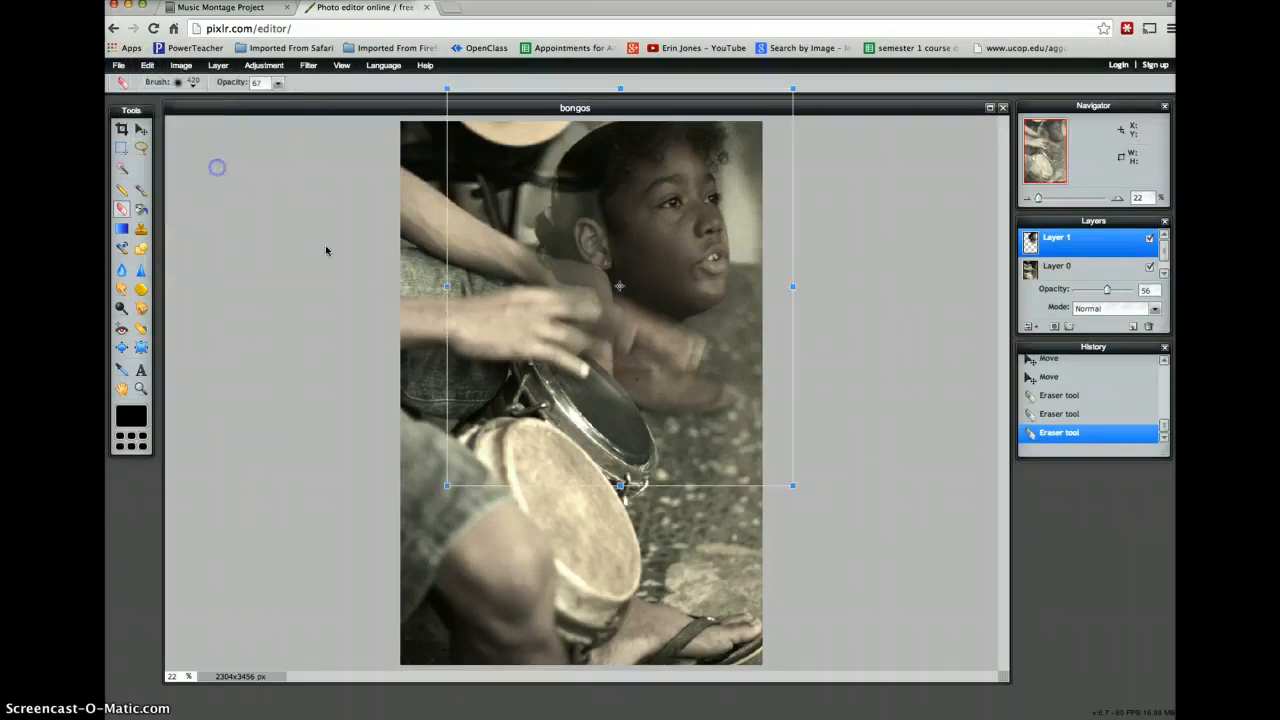
click(448, 481)
drag(448, 483, 413, 508)
drag(572, 440, 526, 522)
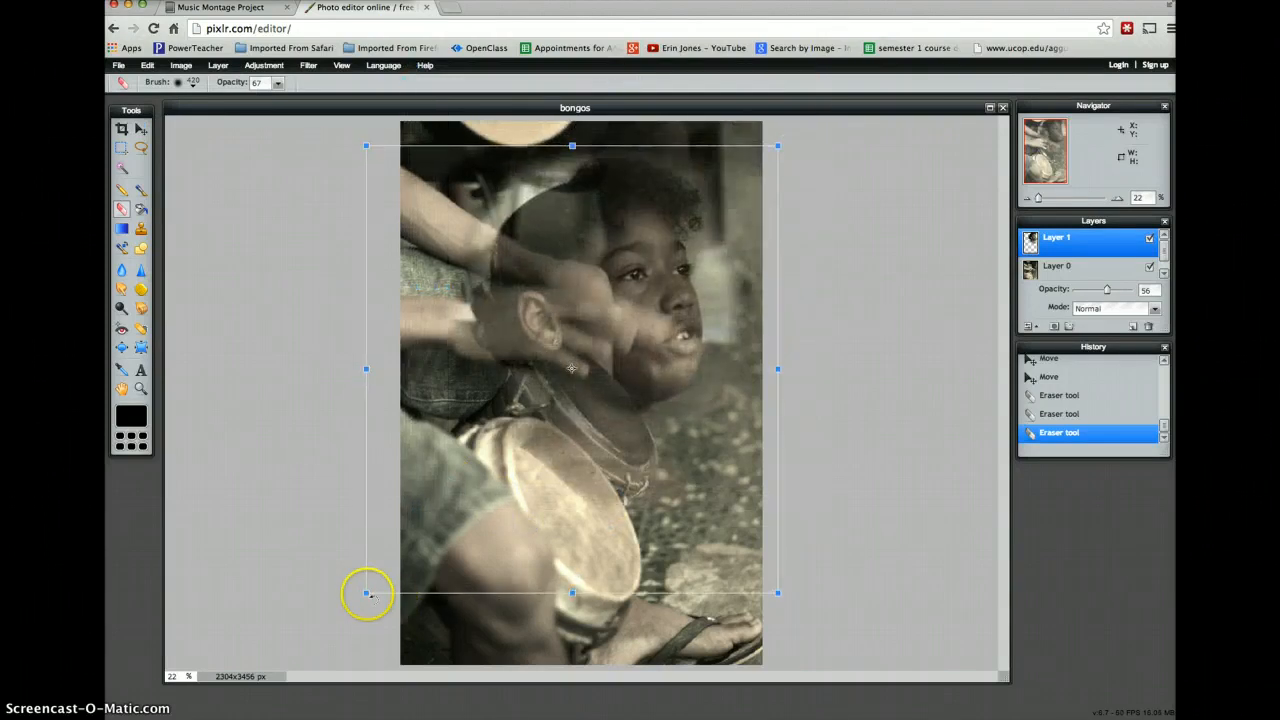
drag(571, 600, 572, 619)
drag(654, 535, 694, 500)
click(880, 551)
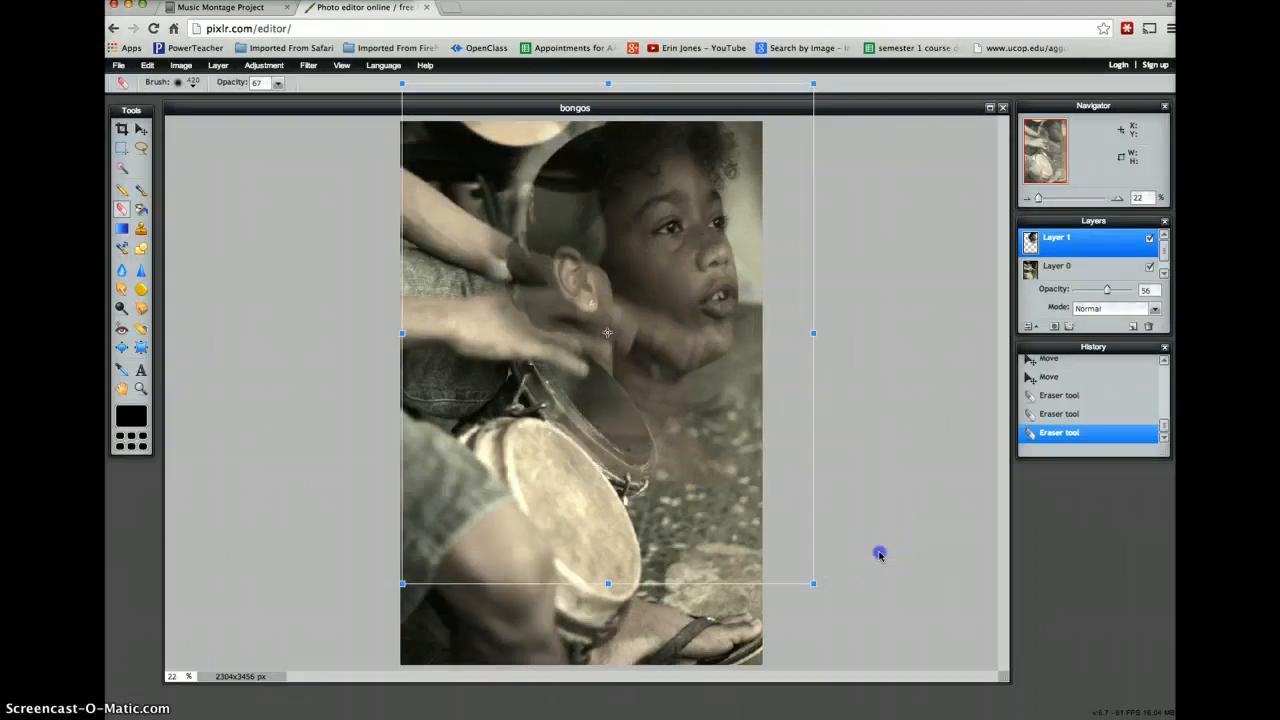
click(605, 421)
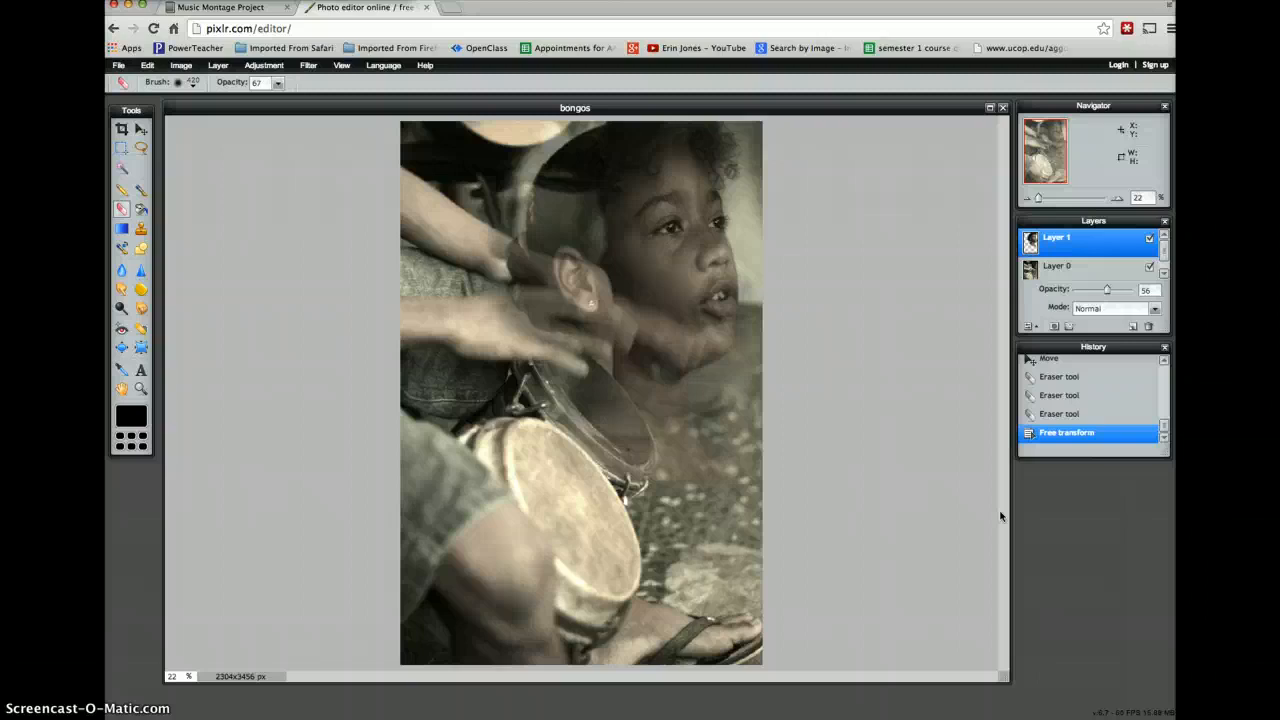
- Start saving the montage to the computer and replace the file name "bongos" with a new one
click(118, 67)
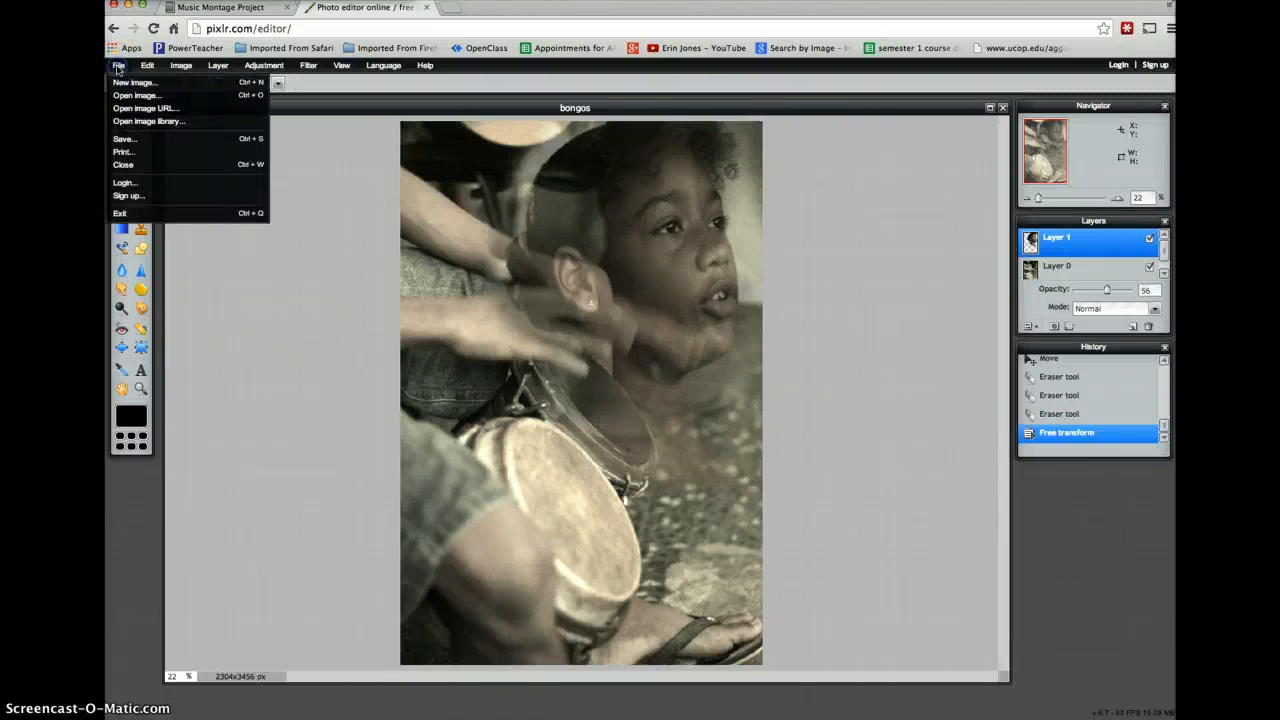
click(130, 139)
click(628, 311)
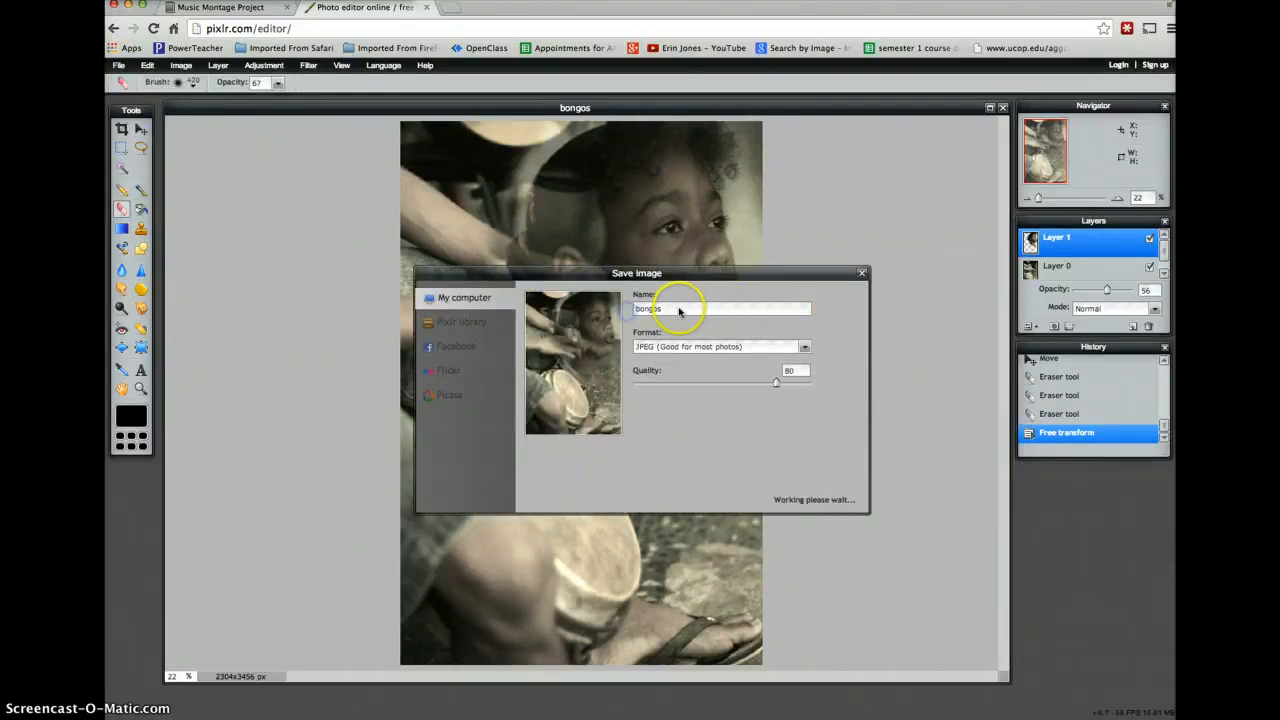
click(669, 306)
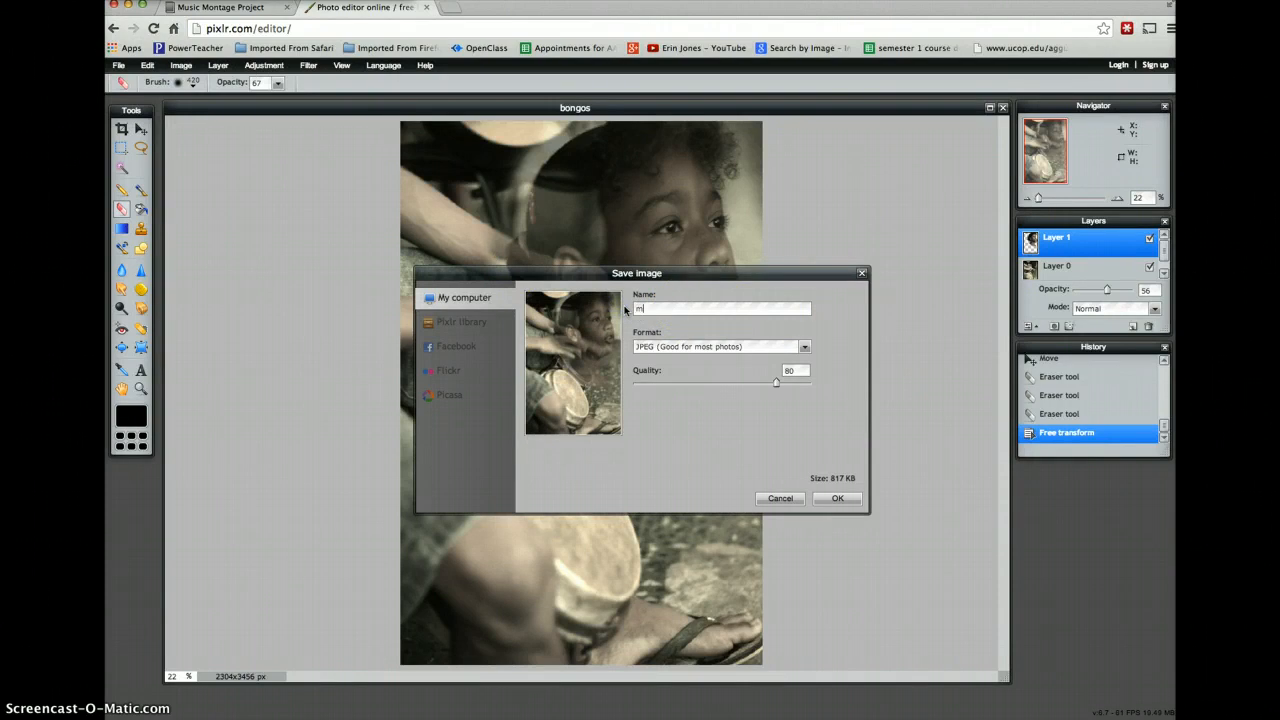